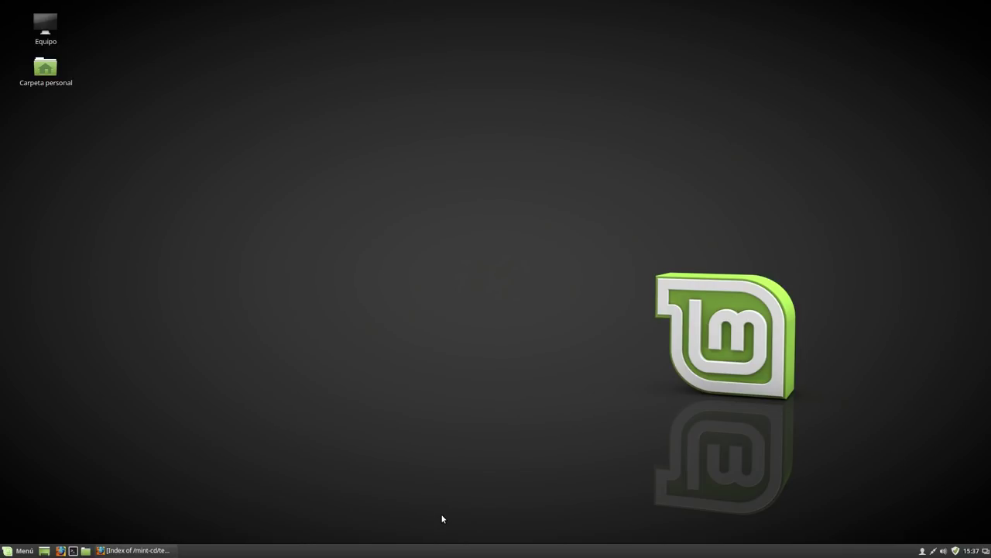
# Step: Switch to Firefox and load linuxmint.com in a new tab to view its news section
pyautogui.click(151, 550)
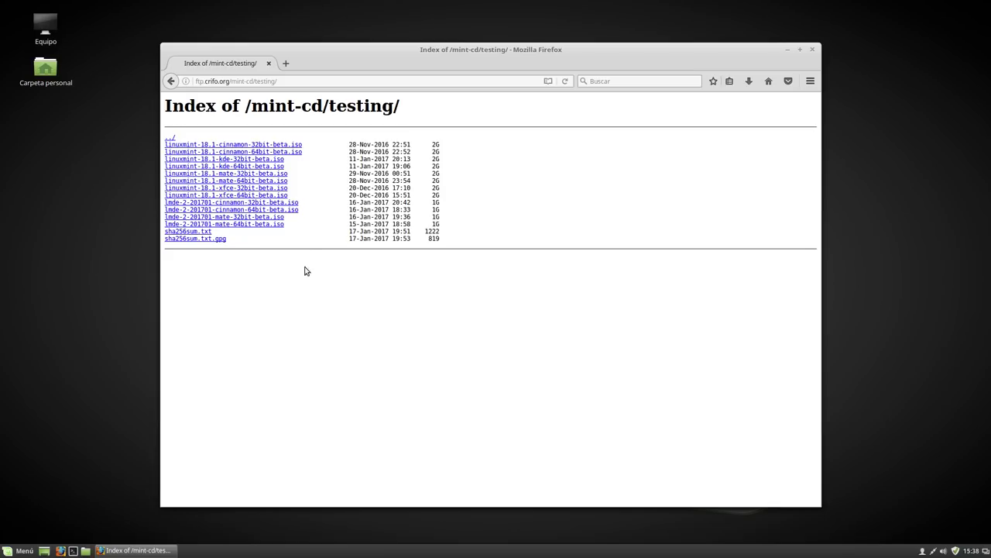
pyautogui.moveTo(396, 49); pyautogui.dragTo(380, 49)
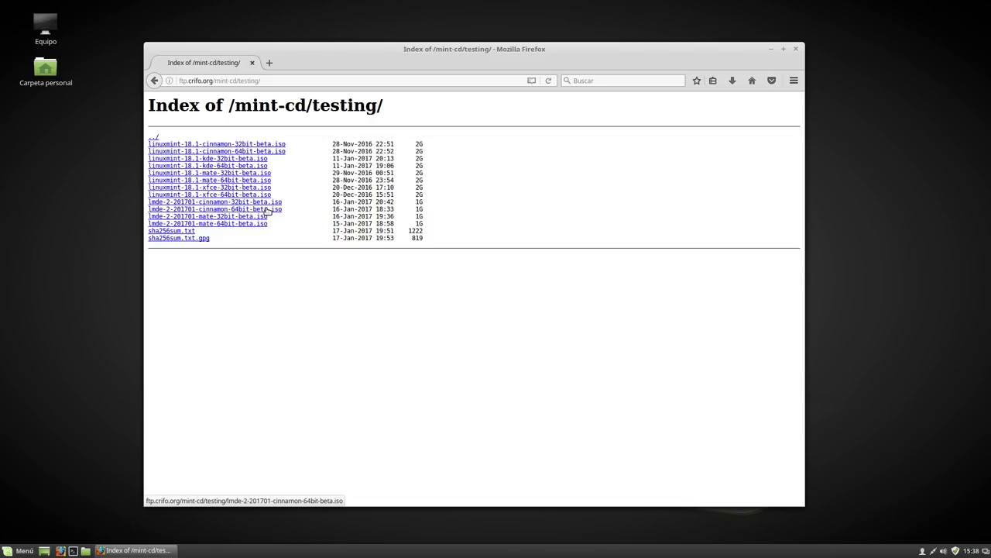
pyautogui.click(269, 62)
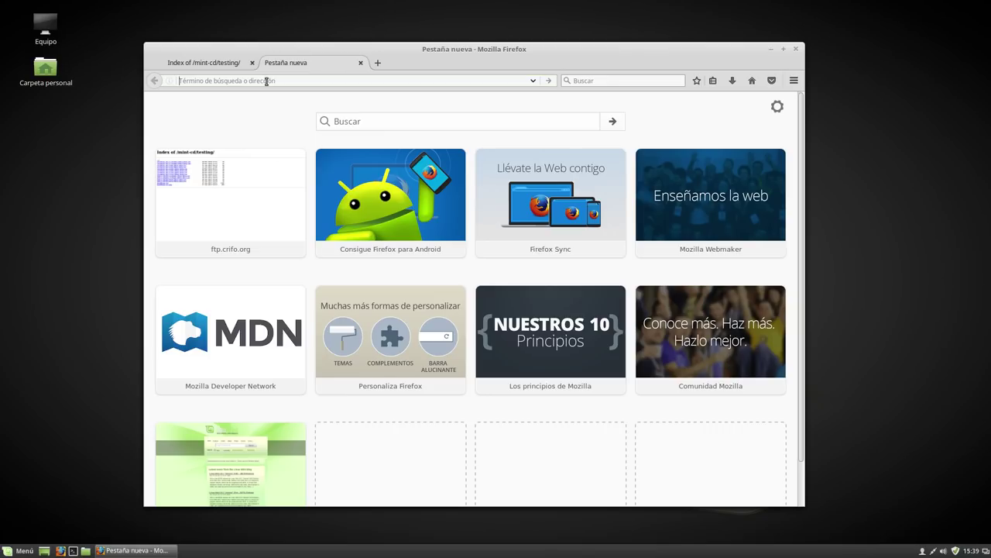
pyautogui.write('linuxmint.com/')
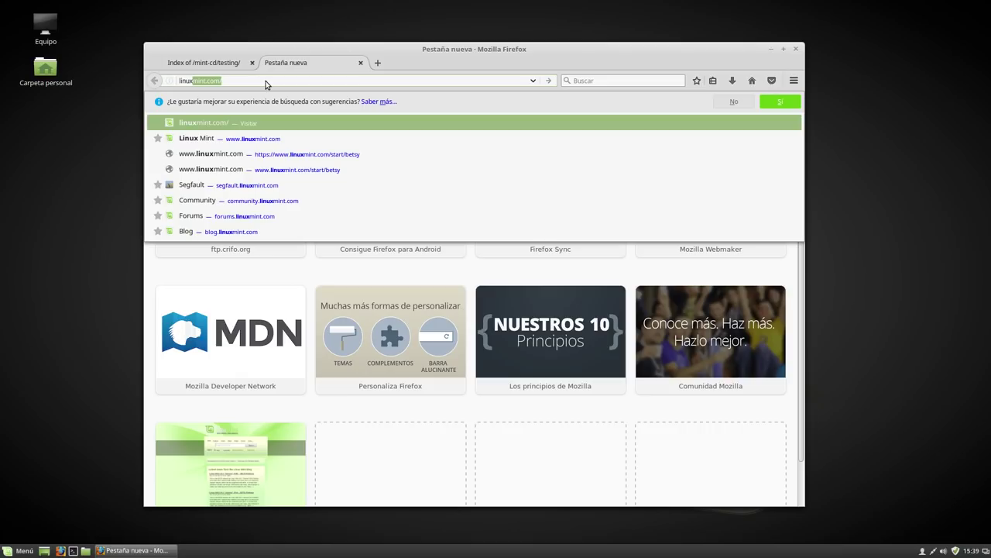
pyautogui.press('Return')
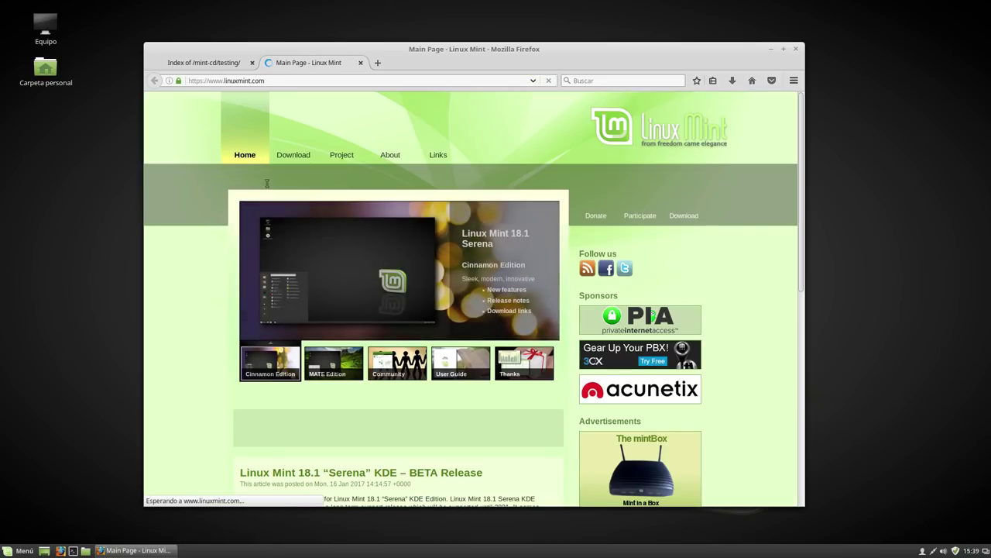
pyautogui.scroll(-3, 206, 302)
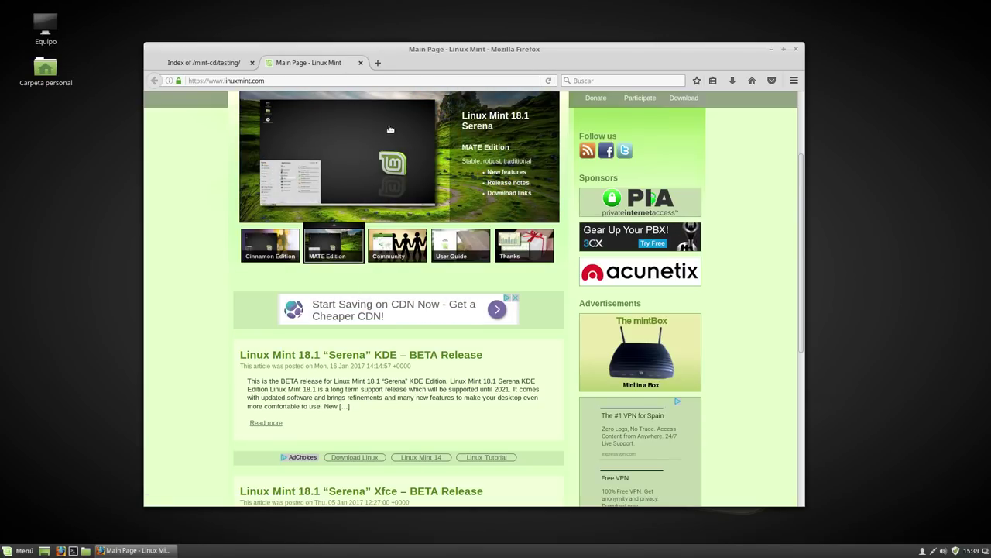
# Step: Visit the Segfault blog at segfault.linuxmint.com and read the post "Changes to Cinnamon Spices (for developer and artists)"
pyautogui.click(310, 80)
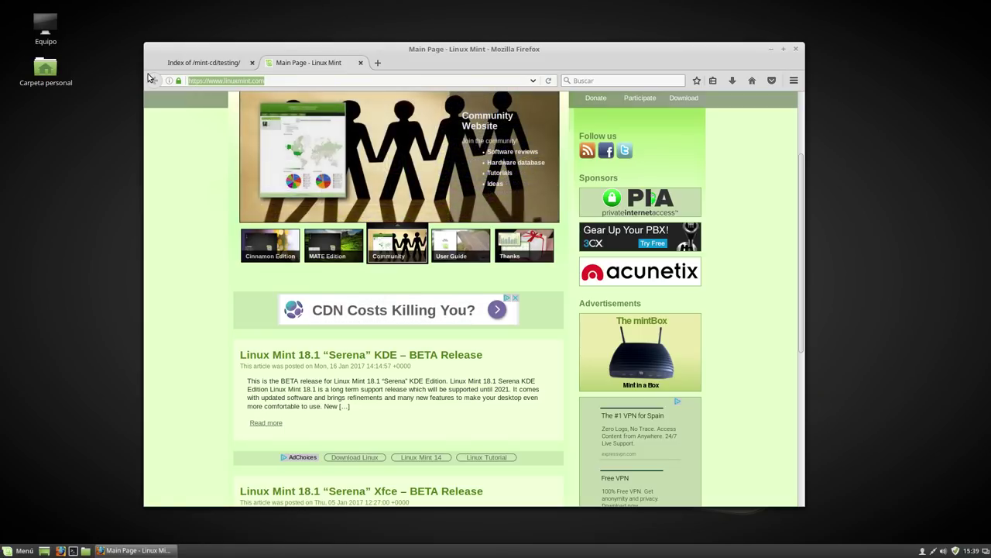
pyautogui.write('lin')
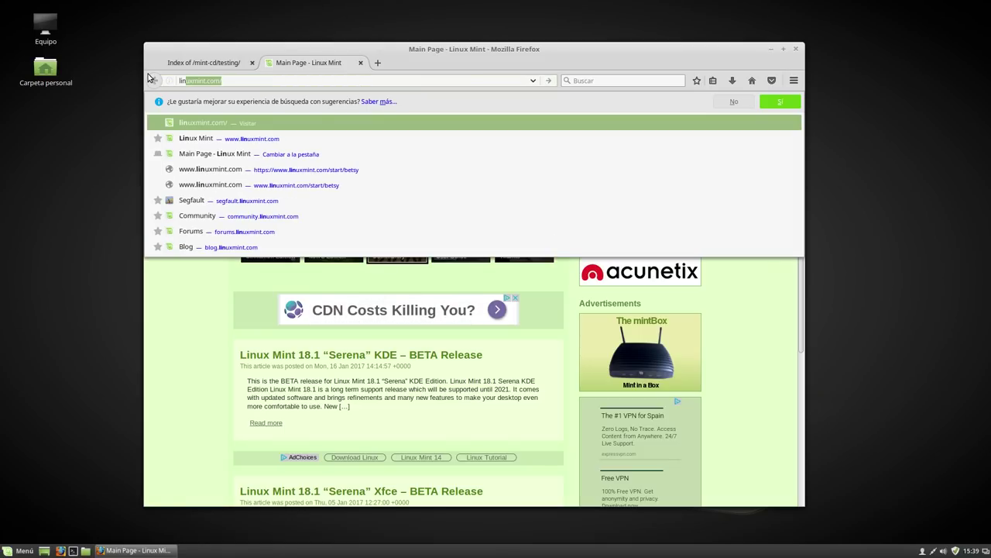
pyautogui.click(243, 200)
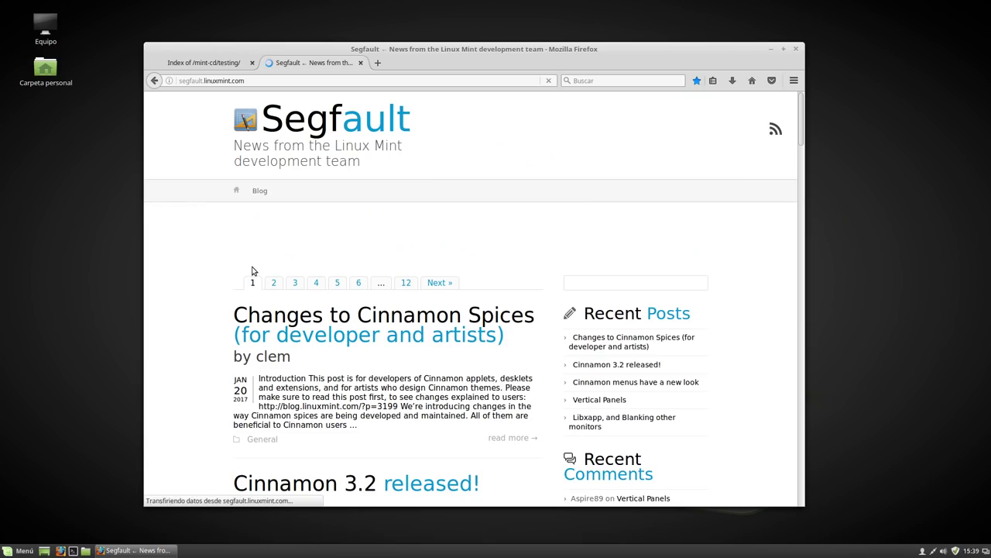
pyautogui.scroll(-2, 187, 277)
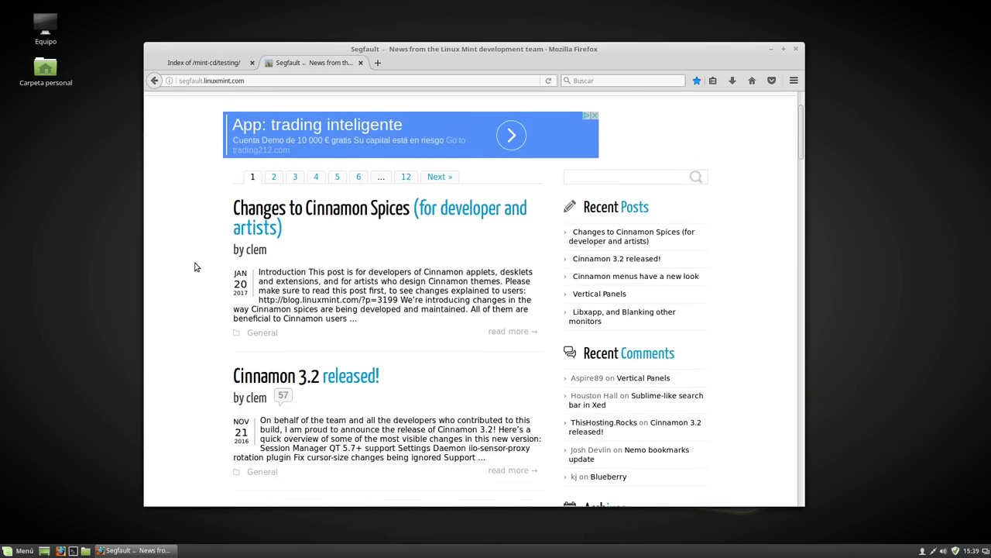
pyautogui.click(293, 208)
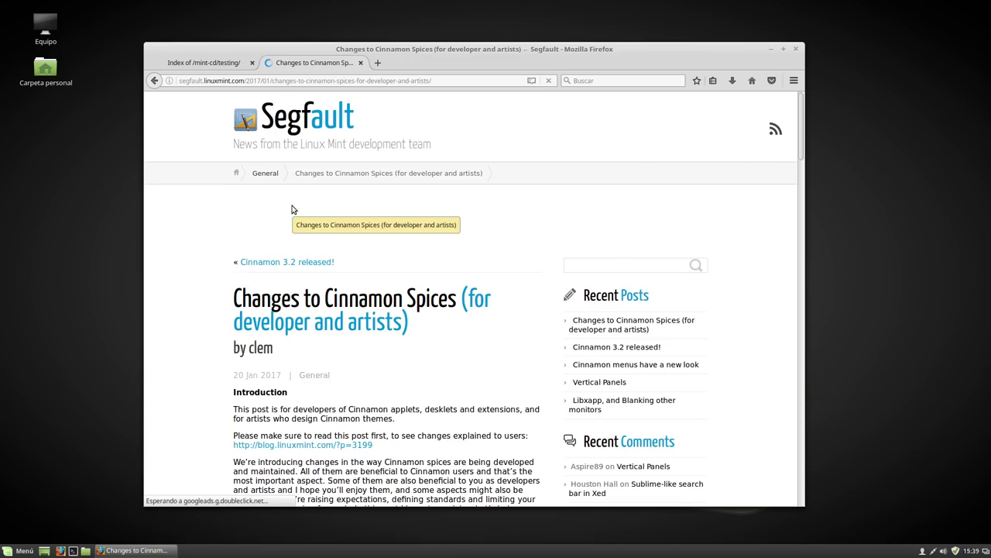
pyautogui.scroll(-10, 287, 214)
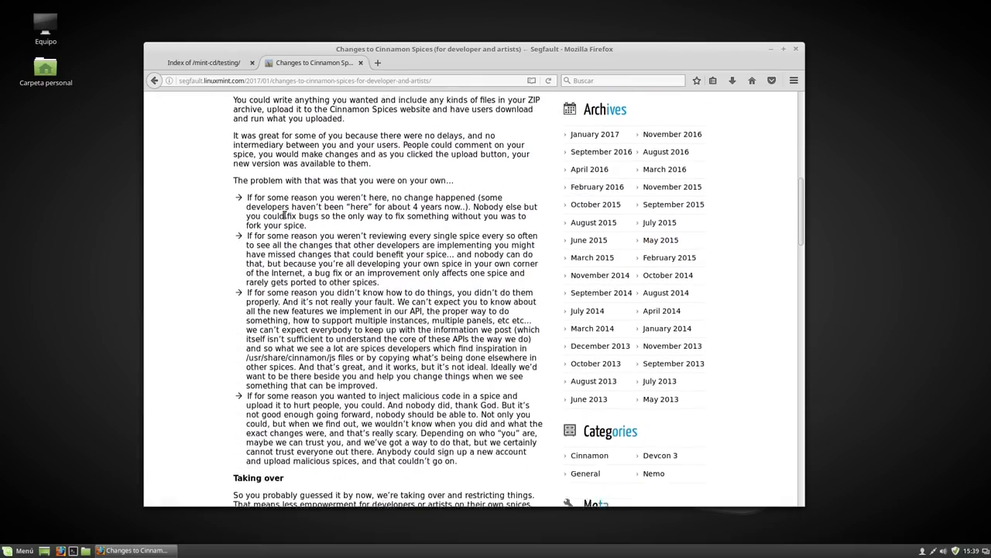
pyautogui.scroll(-5, 284, 214)
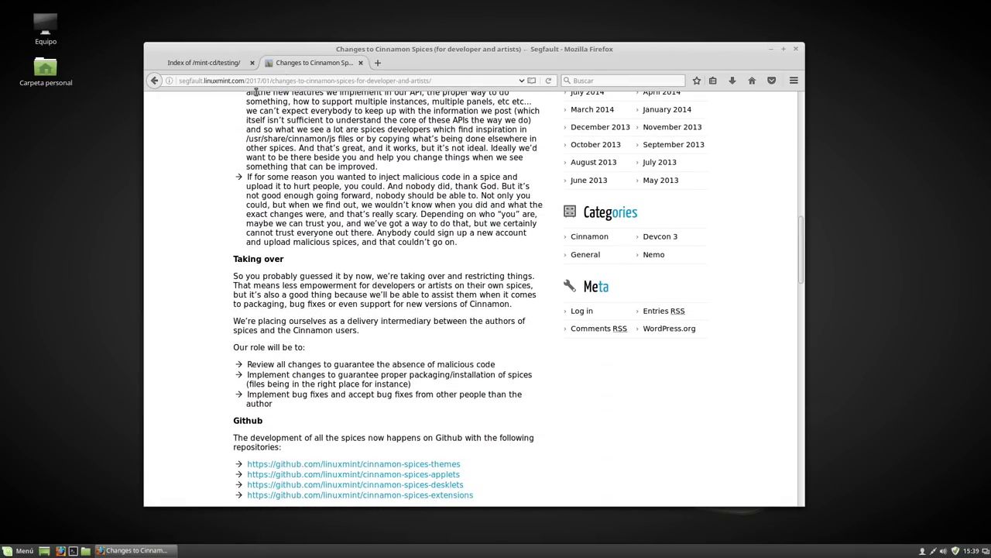
# Step: Return to the mint-cd directory listing on ftp.crifo.org and browse to the release 9 folder under stable
pyautogui.click(190, 64)
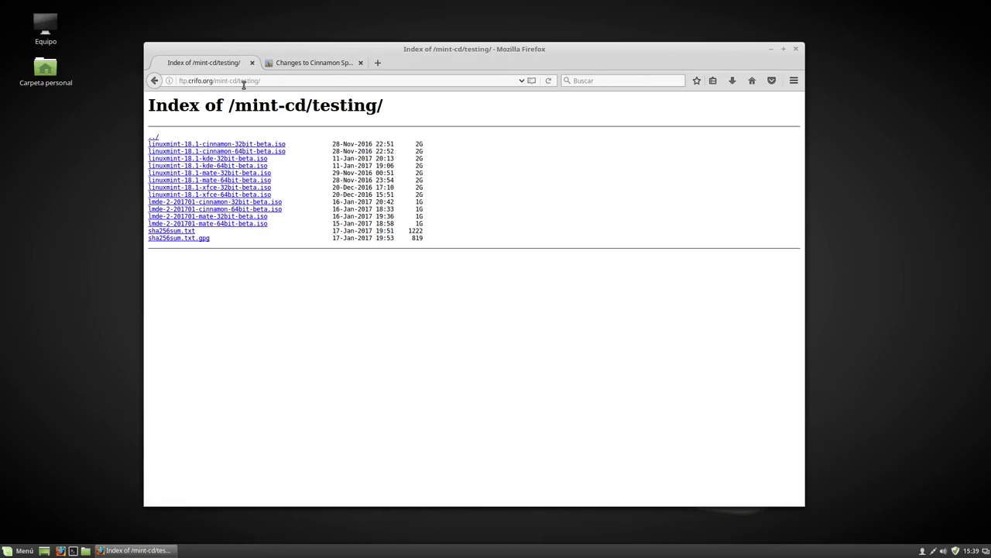
pyautogui.click(771, 49)
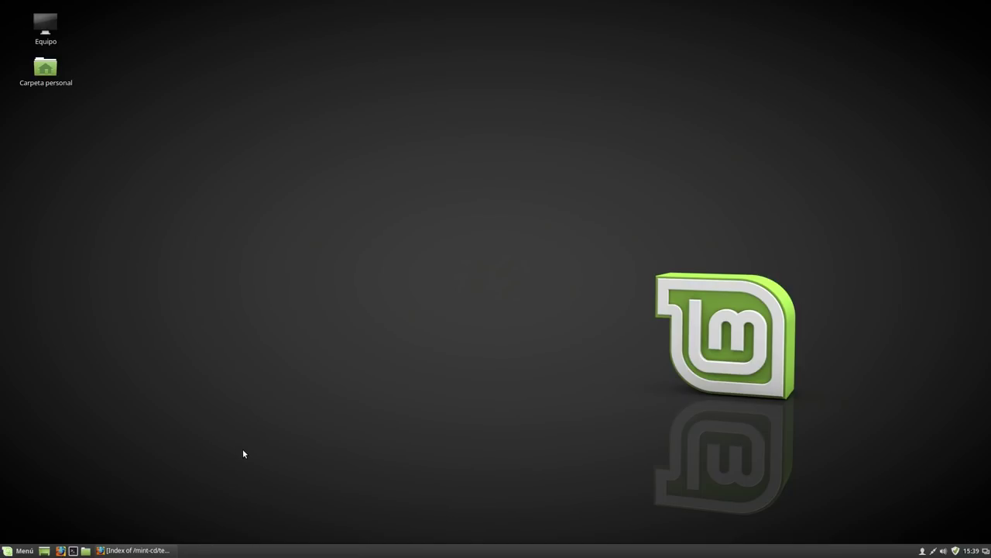
pyautogui.click(144, 550)
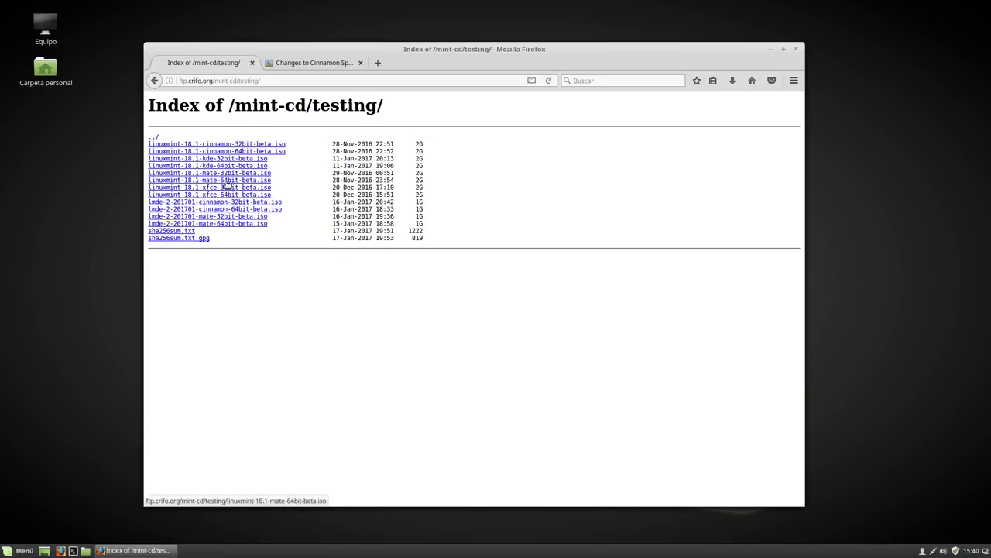
pyautogui.click(157, 138)
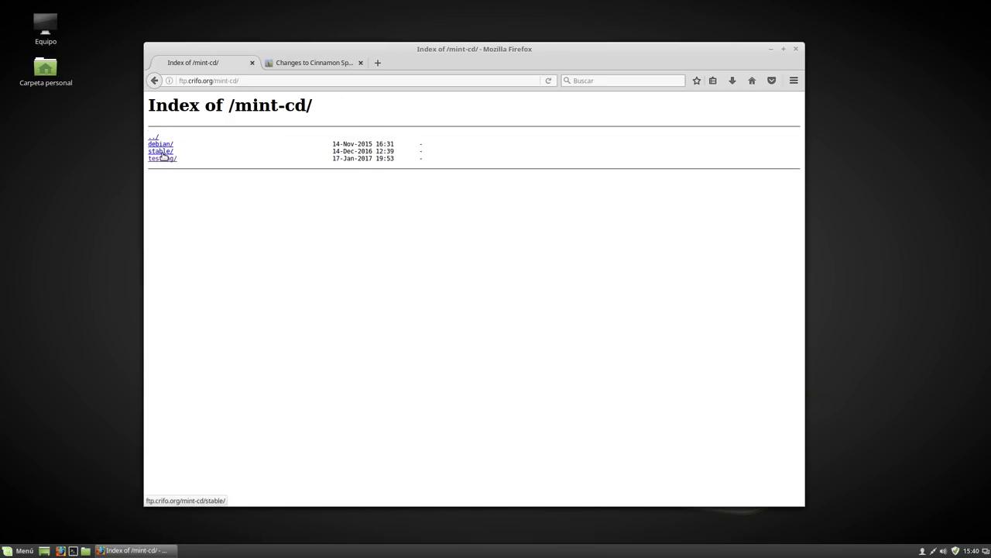
pyautogui.click(162, 153)
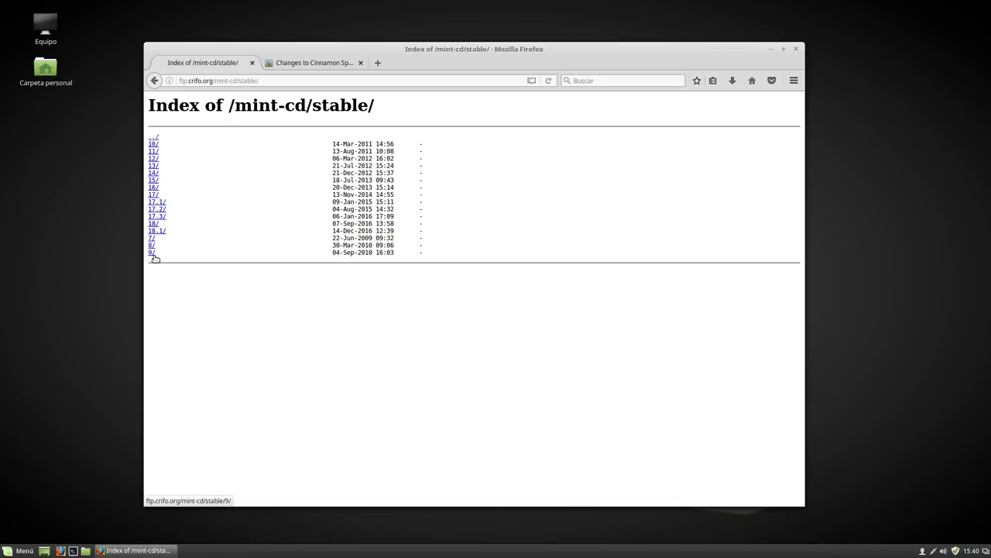
pyautogui.click(152, 252)
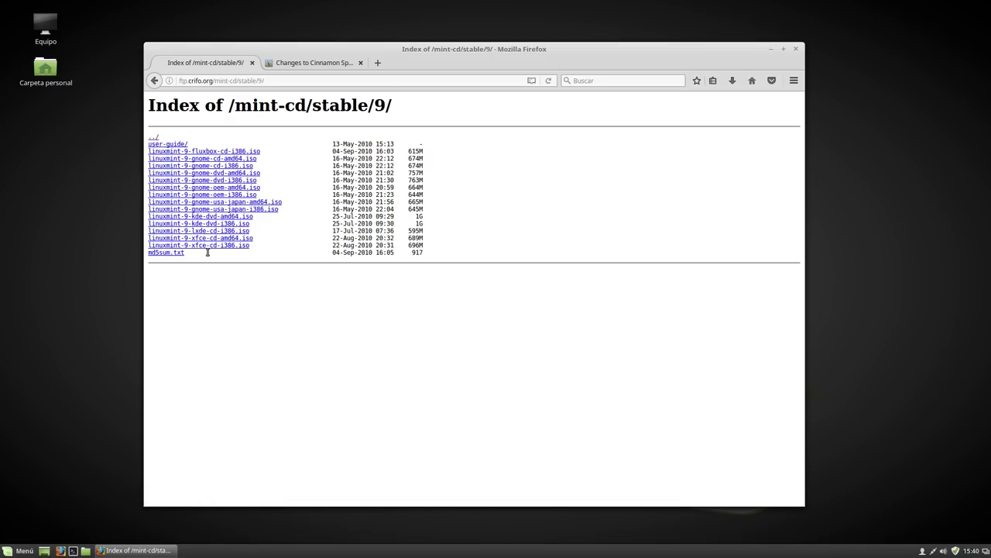
# Step: Go back to the mint-cd directory and view the ISO files in its debian folder
pyautogui.click(154, 81)
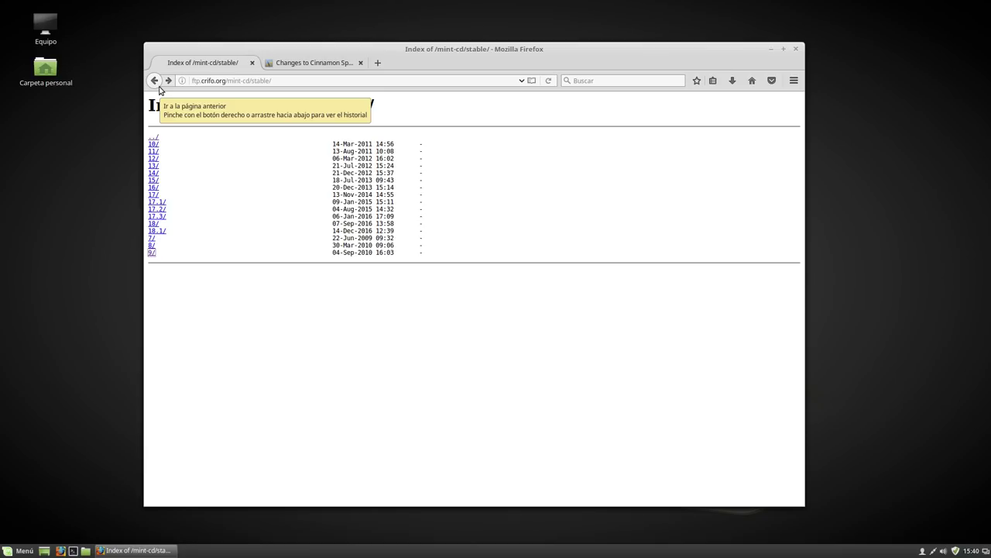
pyautogui.click(158, 83)
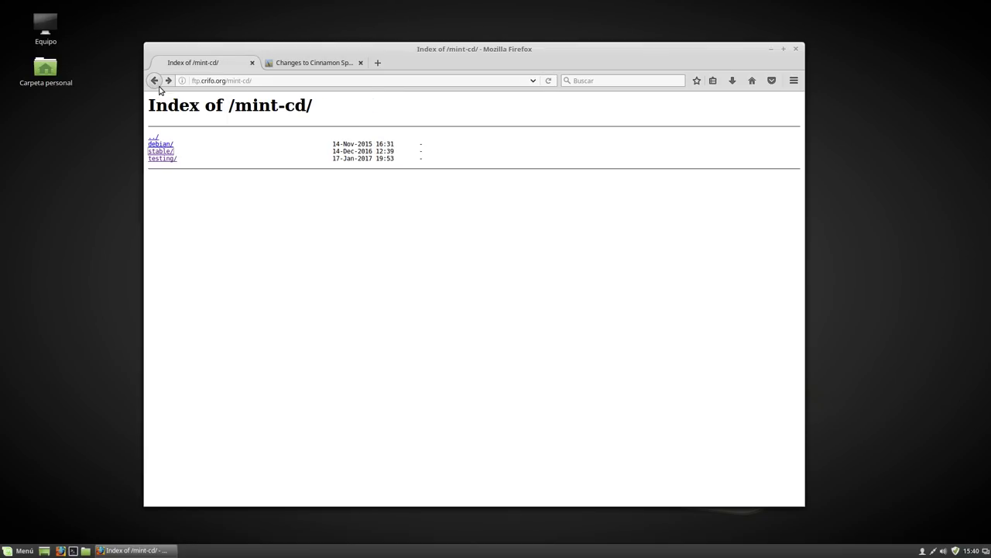
pyautogui.click(160, 144)
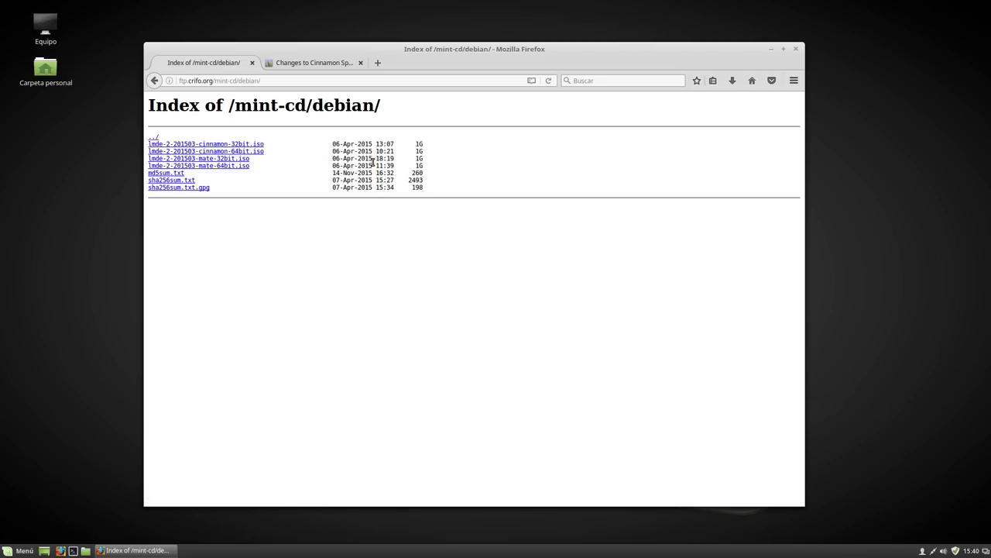
# Step: Return to the mint-cd testing folder and highlight its full web address
pyautogui.click(153, 137)
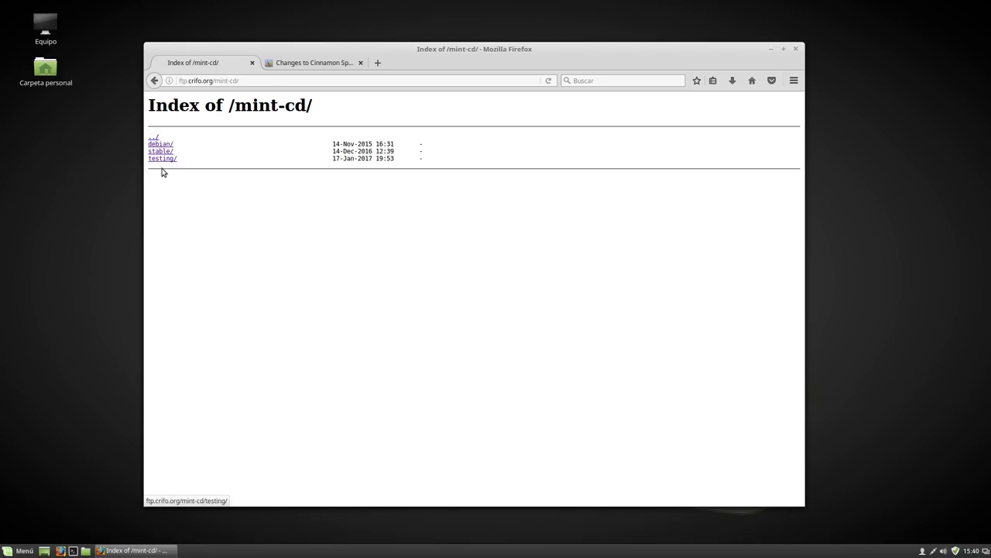
pyautogui.click(162, 158)
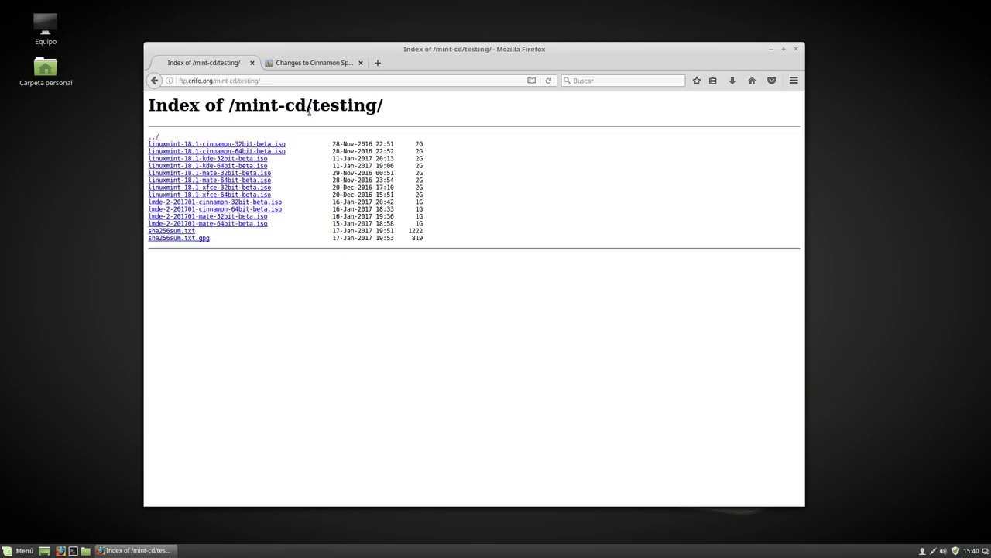
pyautogui.moveTo(283, 84); pyautogui.dragTo(178, 82)
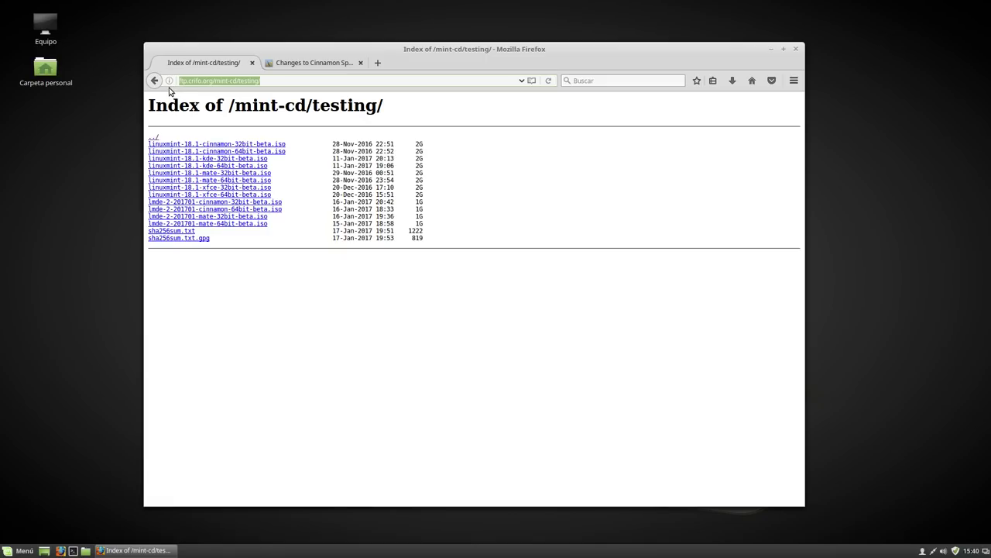
# Step: Minimize the browser, open Configuración del sistema and reposition its window on the desktop
pyautogui.click(772, 51)
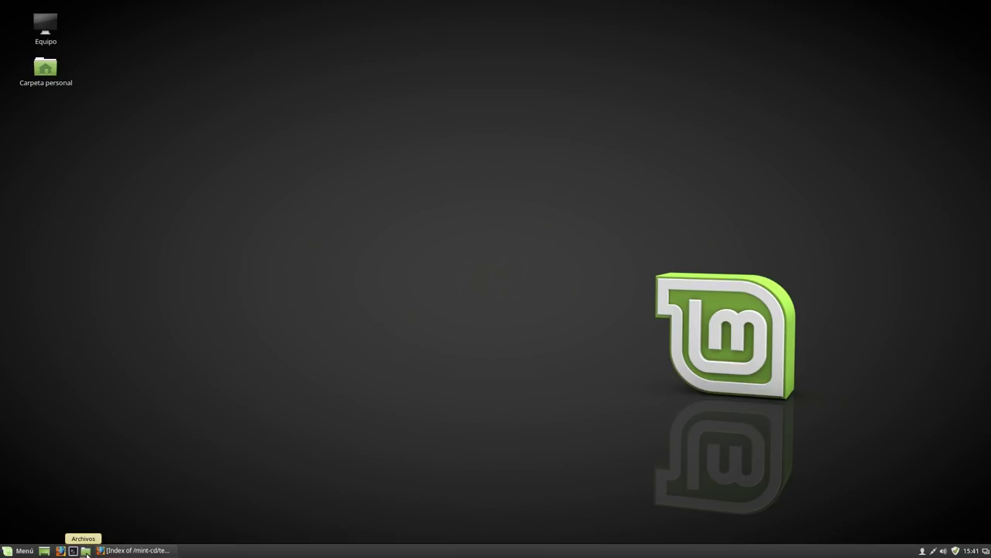
pyautogui.click(29, 551)
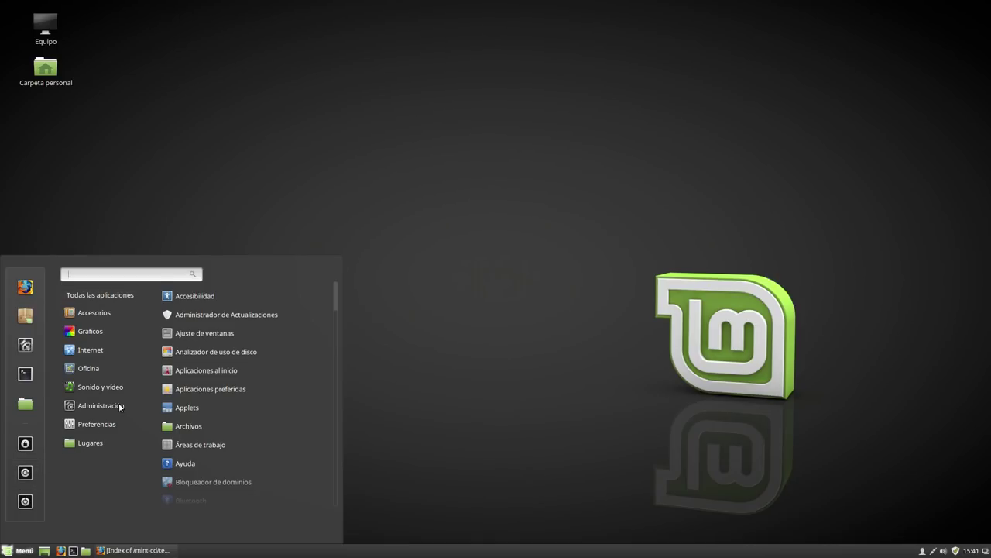
pyautogui.click(18, 342)
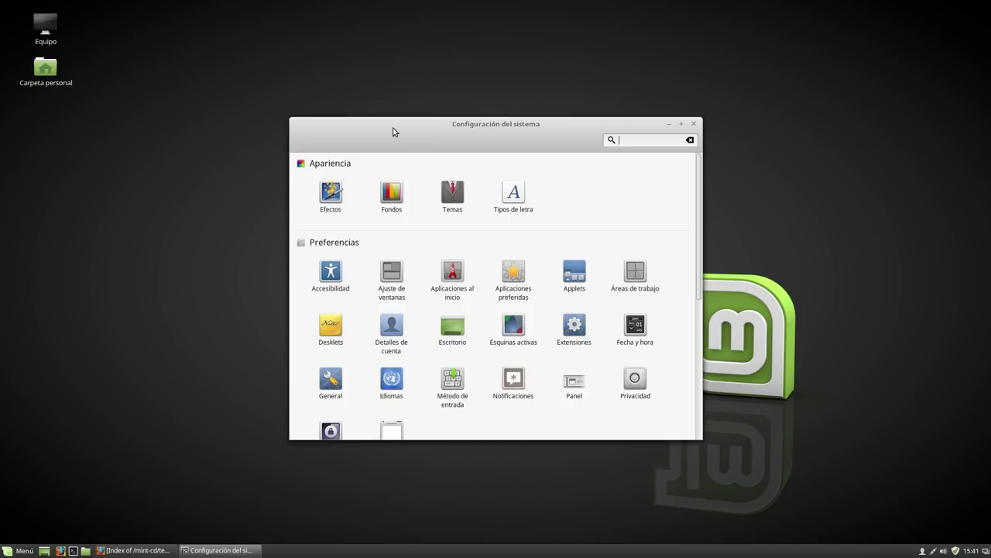
pyautogui.moveTo(401, 129); pyautogui.dragTo(295, 124)
pyautogui.moveTo(1, 495)
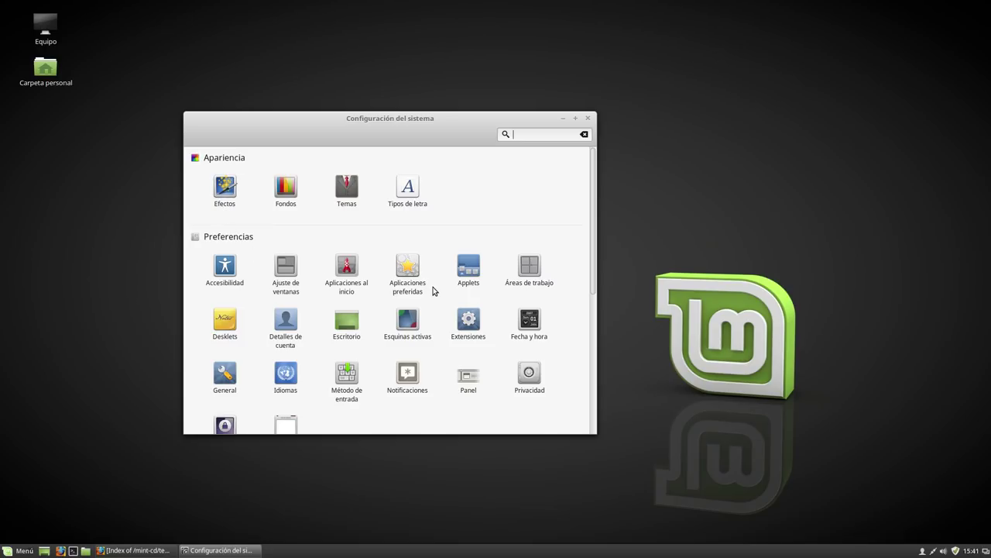
# Step: View the Información del sistema page from the Hardware section, and return to the start of the settings overview
pyautogui.scroll(-3, 428, 298)
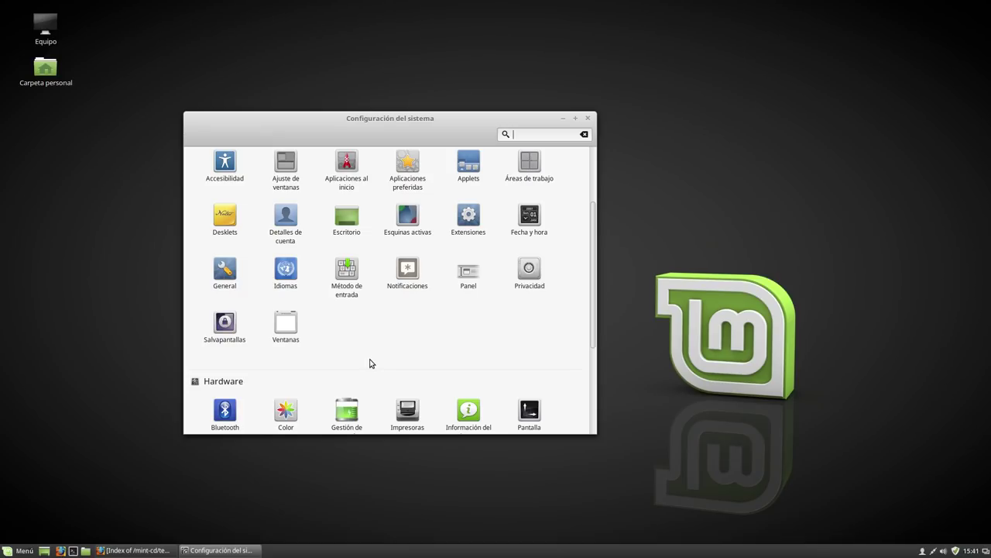
pyautogui.scroll(-2, 406, 378)
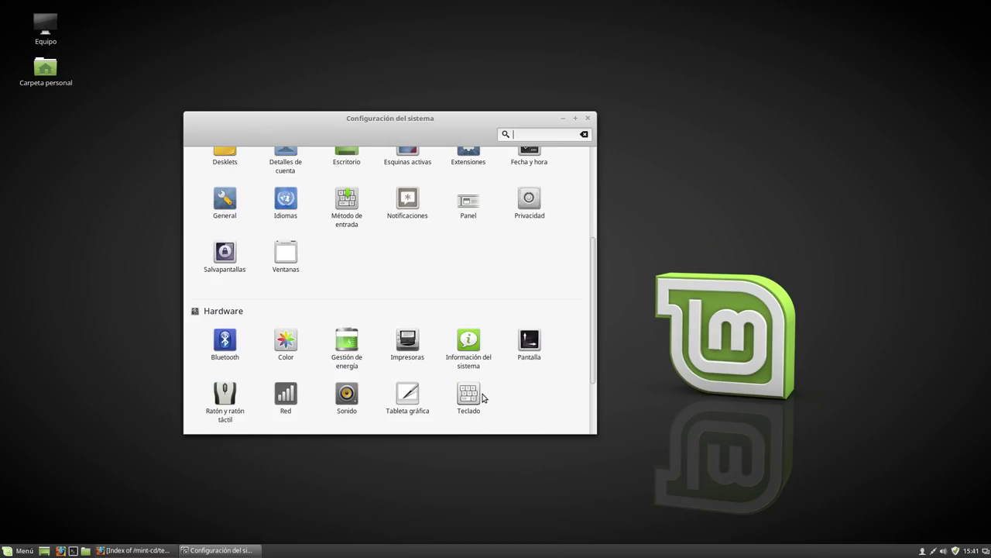
pyautogui.click(488, 352)
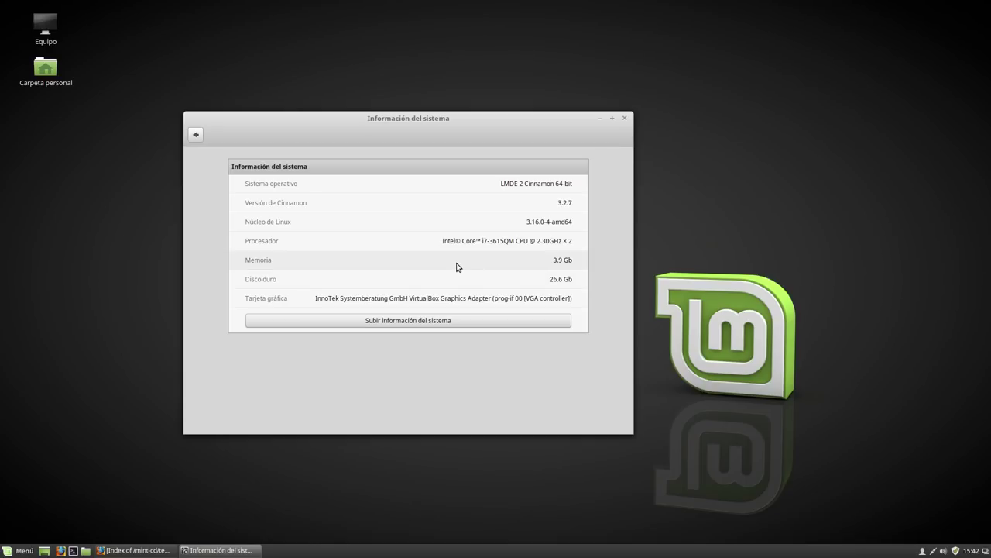
pyautogui.moveTo(473, 120); pyautogui.dragTo(439, 116)
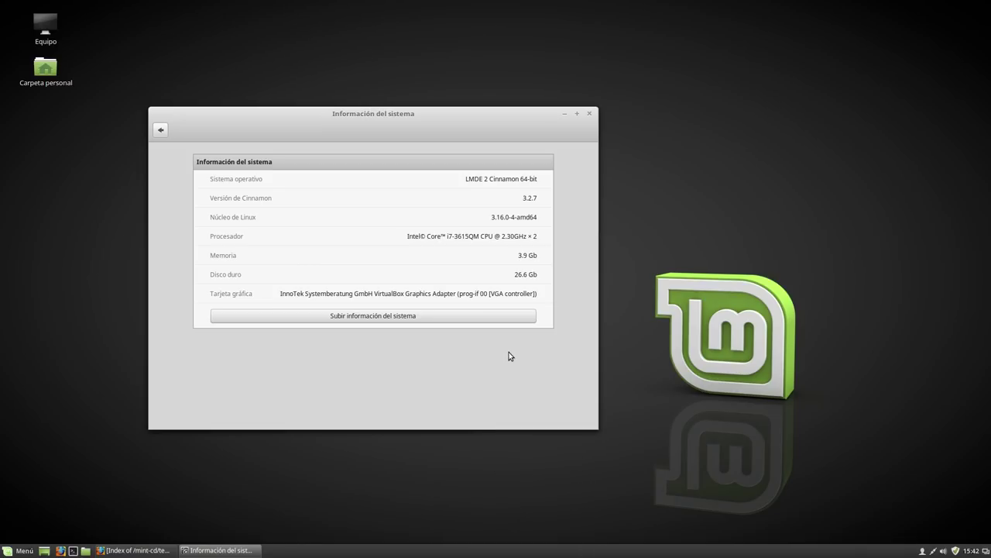
pyautogui.click(158, 130)
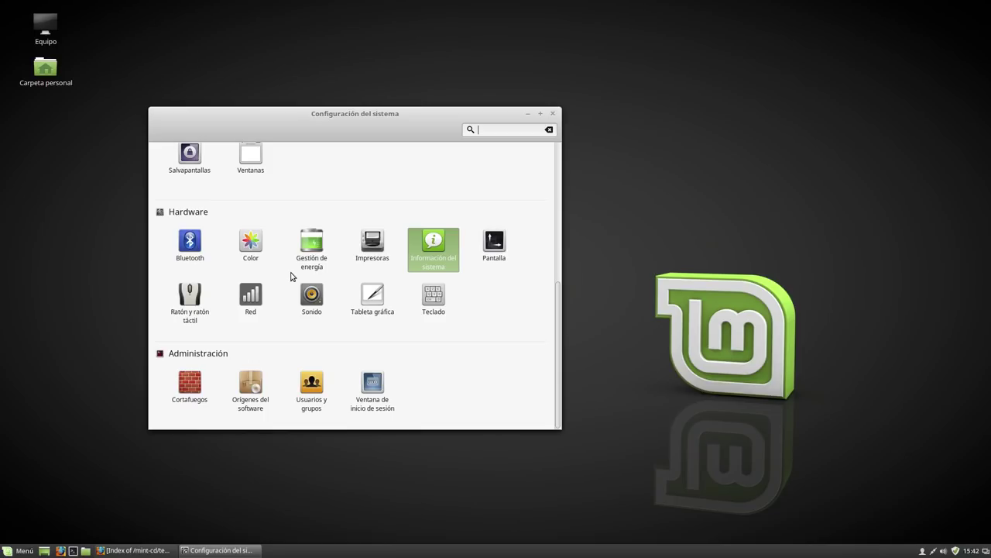
pyautogui.scroll(5, 292, 277)
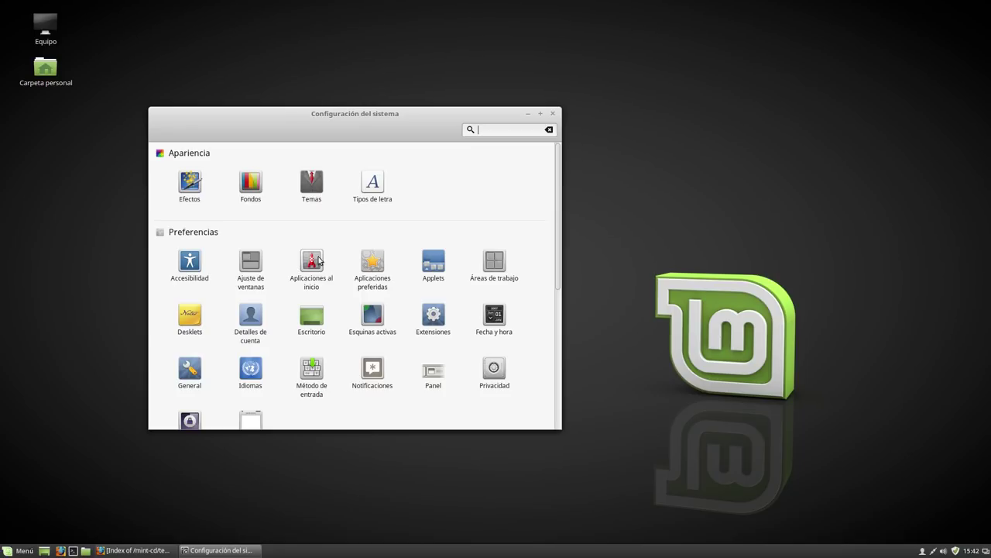
# Step: Close Configuración del sistema, launch Instalar códecs multimedia from the Sonido y vídeo category, and authorize it with the administrator password
pyautogui.moveTo(369, 116); pyautogui.dragTo(397, 119)
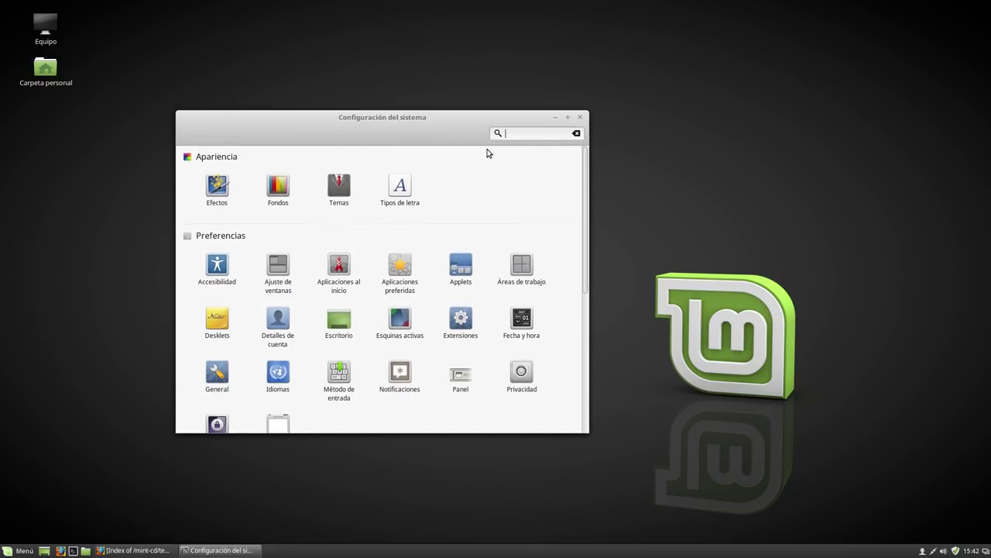
pyautogui.click(581, 116)
pyautogui.click(21, 550)
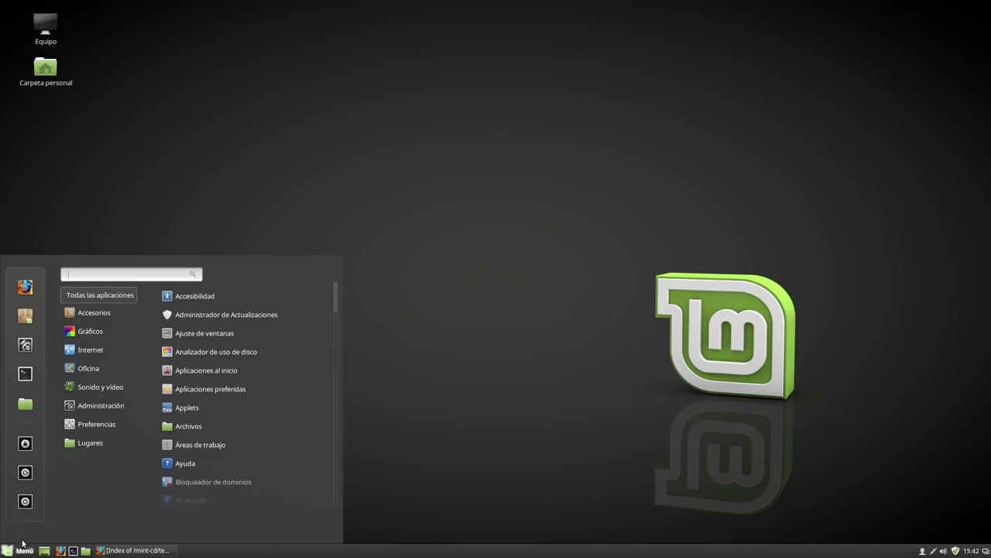
pyautogui.moveTo(80, 335)
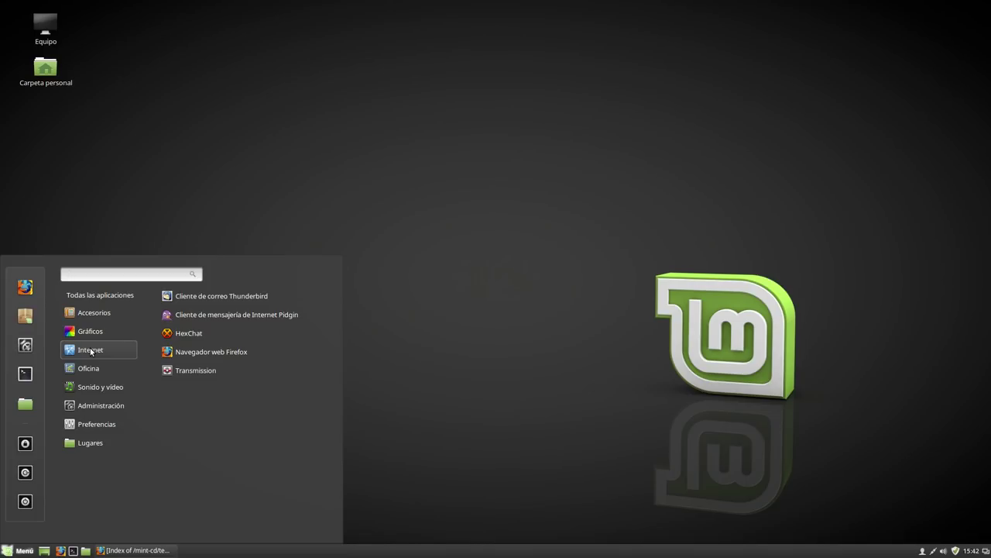
pyautogui.moveTo(93, 388)
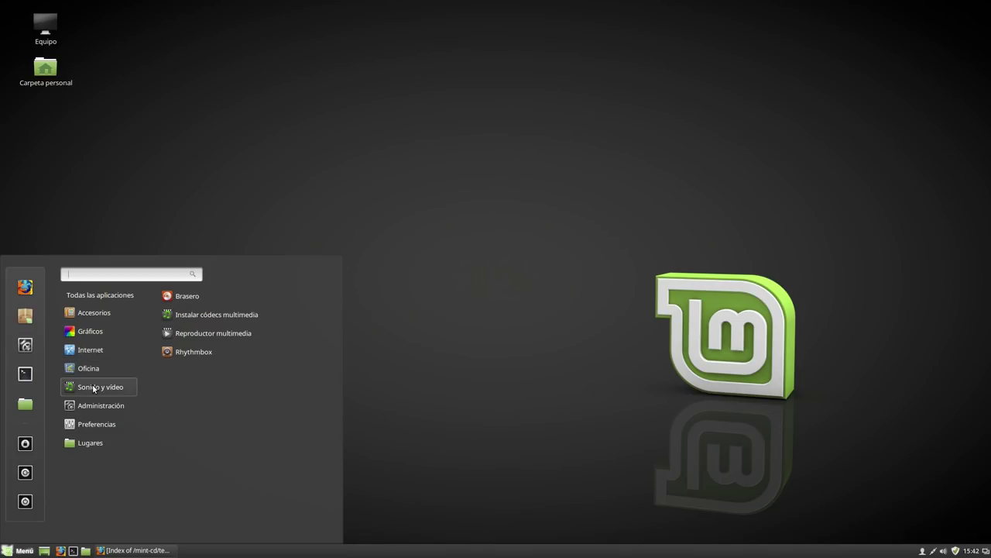
pyautogui.click(210, 316)
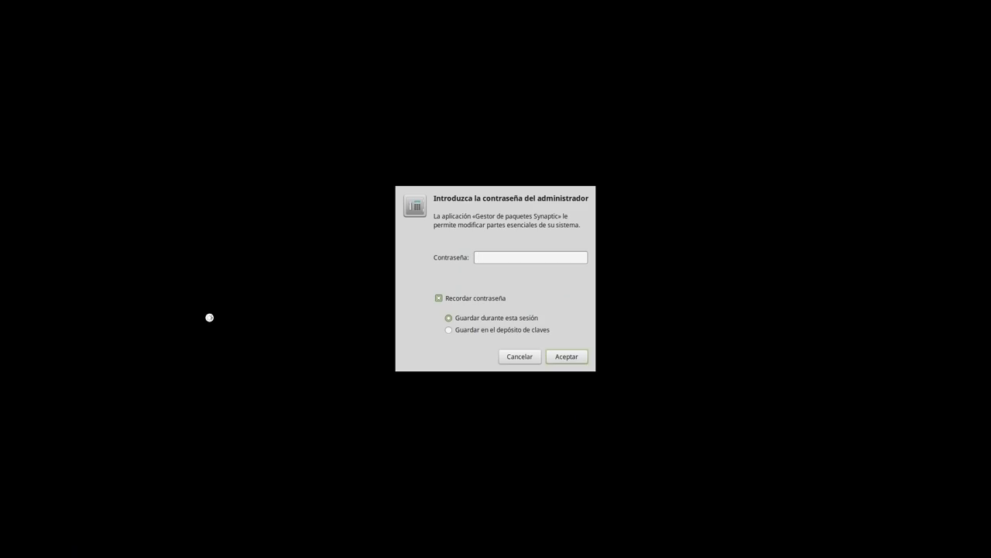
pyautogui.write('********')
pyautogui.press('Return')
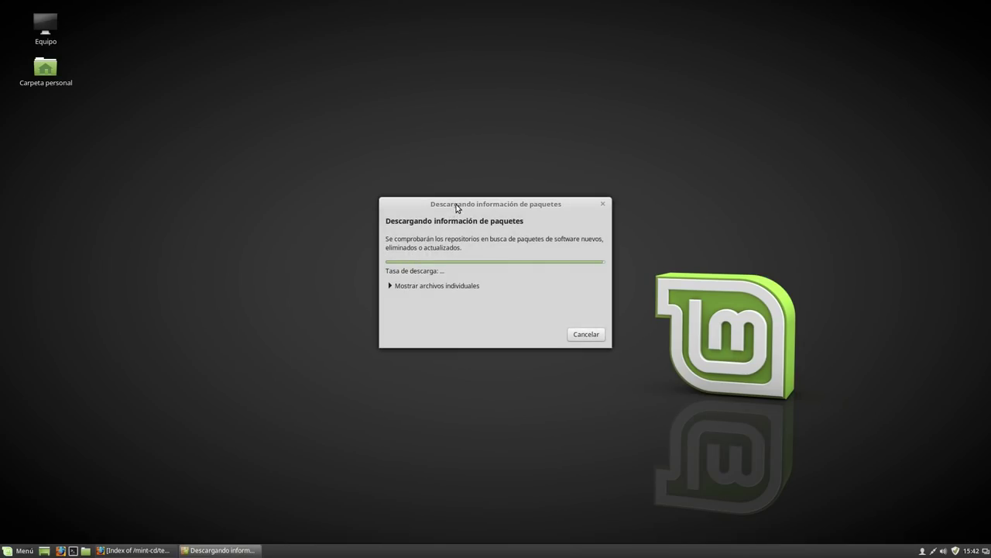
# Step: Show the individual files of the package information download, and enlarge and reposition its window to read the full URIs
pyautogui.moveTo(458, 204); pyautogui.dragTo(299, 143)
pyautogui.click(230, 224)
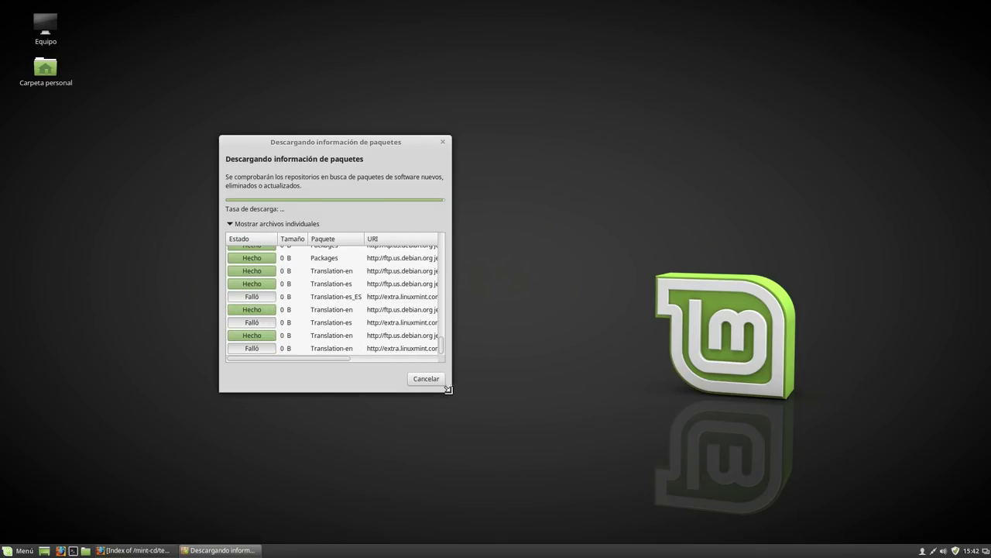
pyautogui.moveTo(450, 391); pyautogui.dragTo(851, 464)
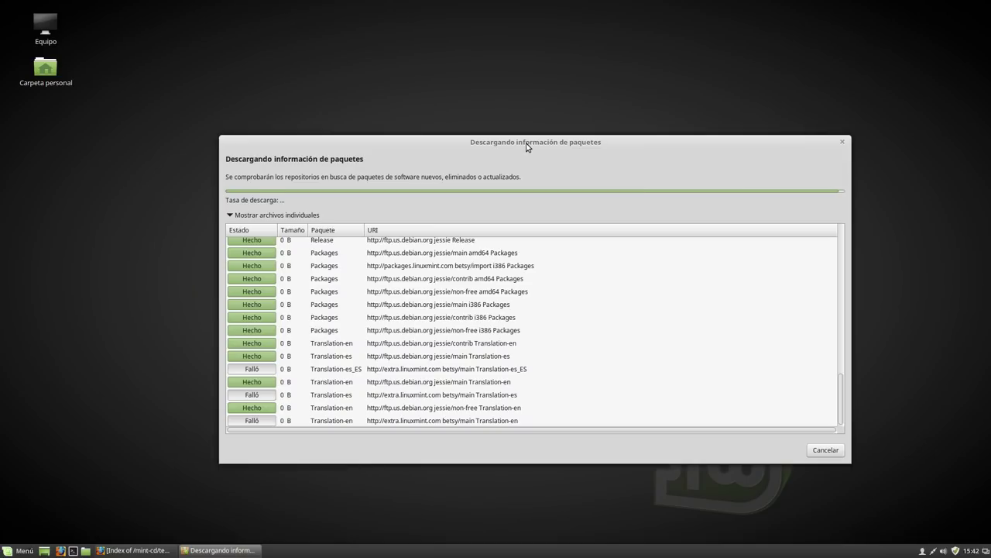
pyautogui.moveTo(526, 143); pyautogui.dragTo(433, 106)
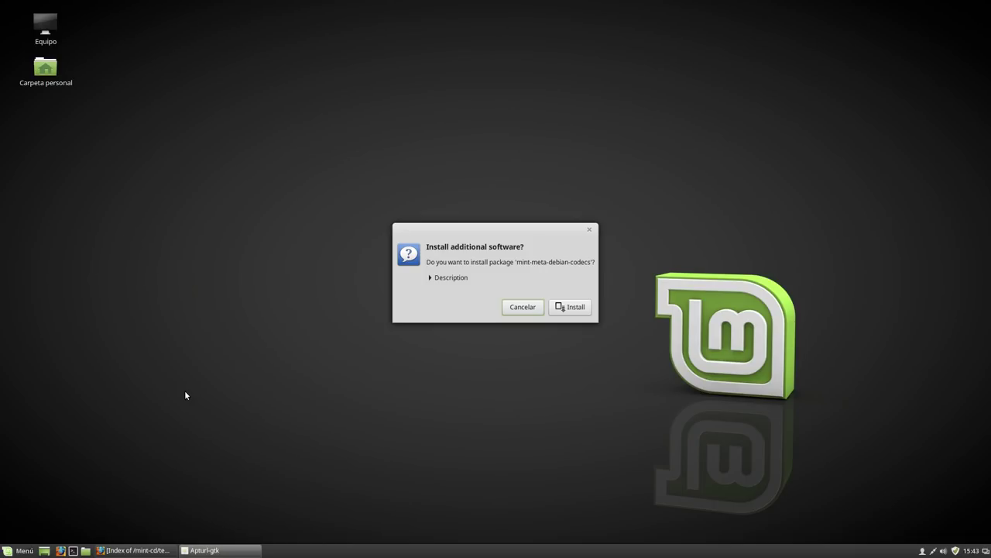
# Step: Confirm installing the mint-meta-debian-codecs package, and show its individual file downloads in an enlarged, repositioned window
pyautogui.click(560, 308)
pyautogui.click(569, 358)
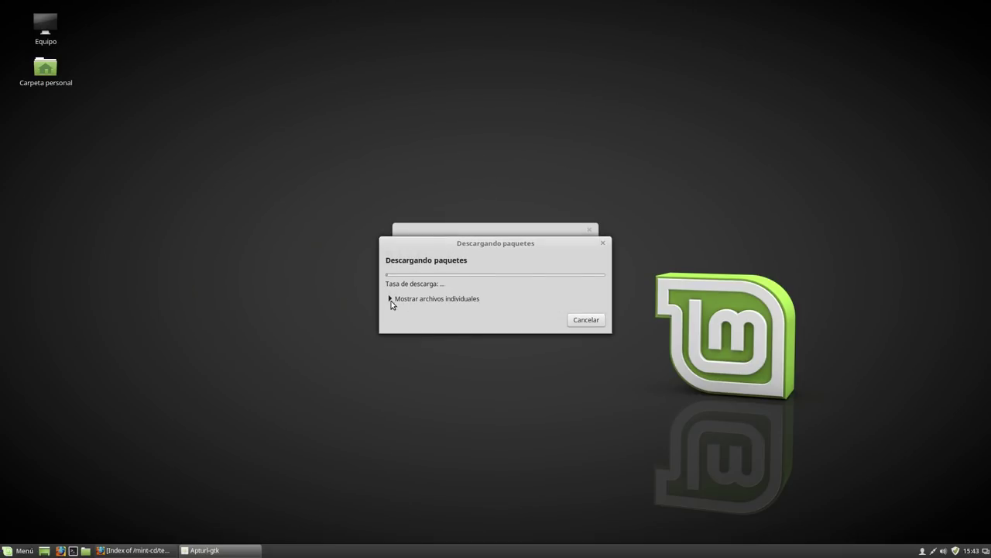
pyautogui.click(391, 299)
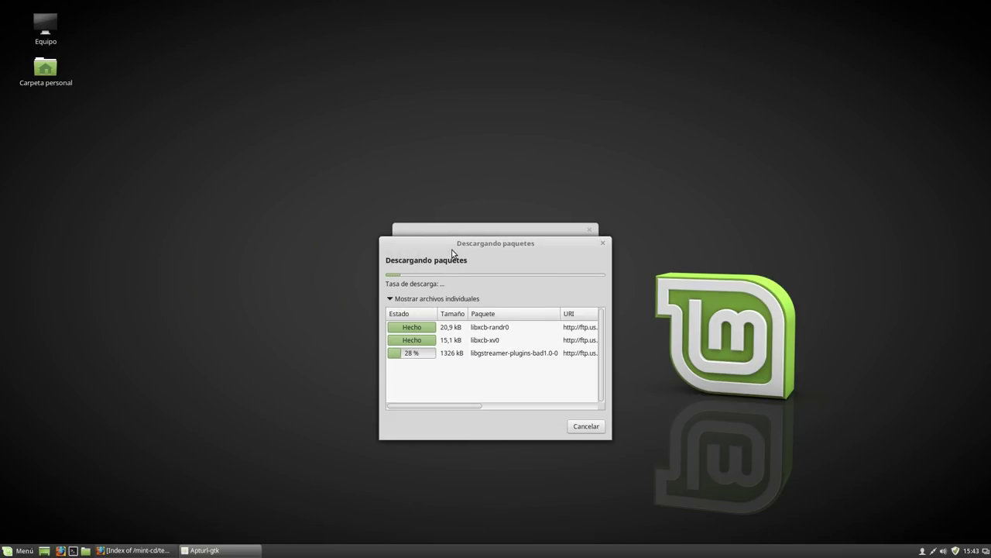
pyautogui.moveTo(435, 243); pyautogui.dragTo(230, 133)
pyautogui.moveTo(433, 338); pyautogui.dragTo(807, 471)
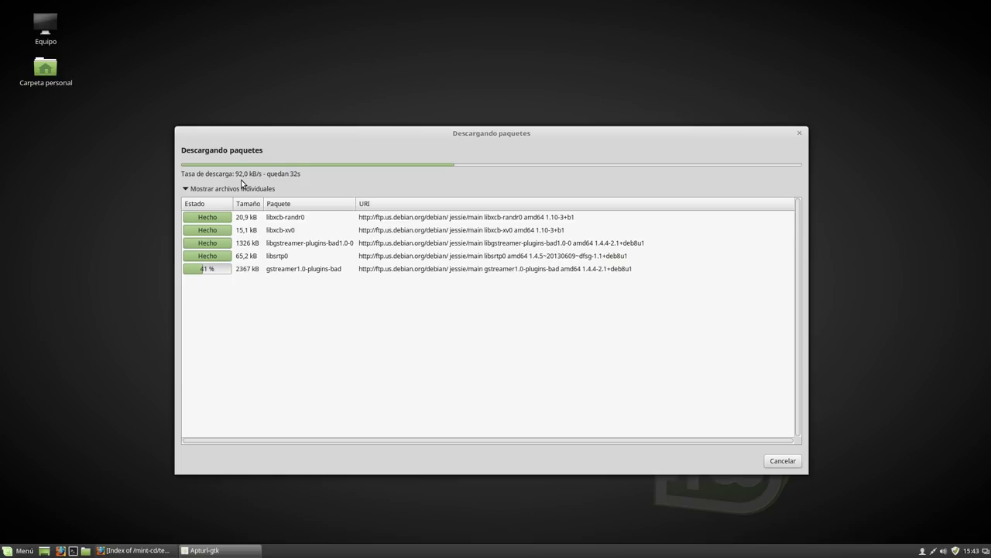
# Step: Move the package download window away from the applications menu and open Reproductor multimedia from the Sonido y vídeo category
pyautogui.click(23, 551)
pyautogui.click(678, 138)
pyautogui.moveTo(514, 128); pyautogui.dragTo(641, 91)
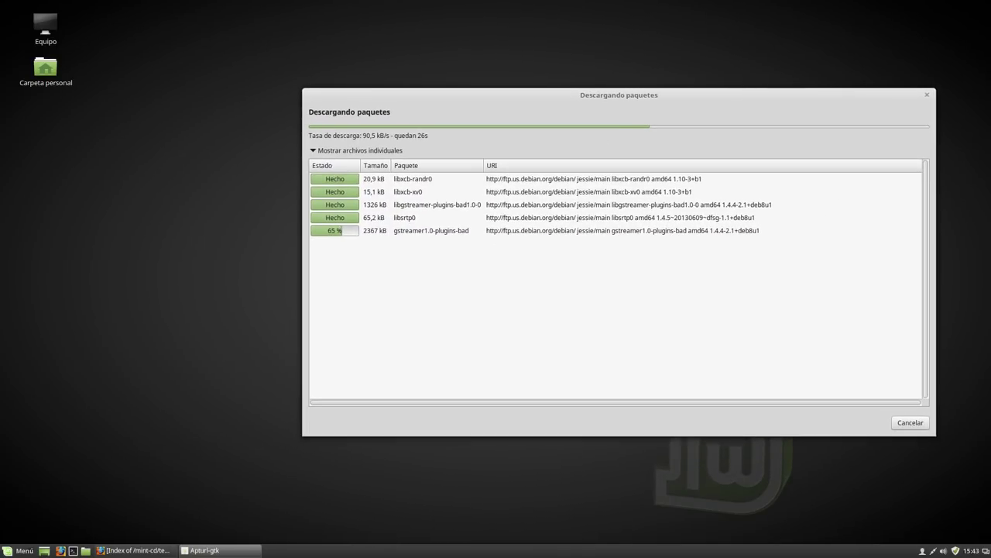
pyautogui.click(23, 551)
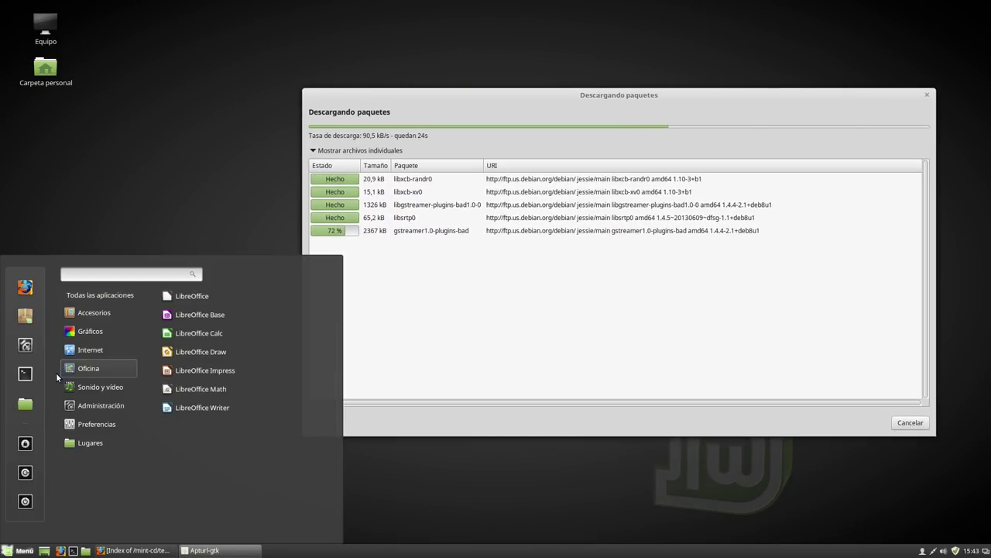
pyautogui.moveTo(90, 386)
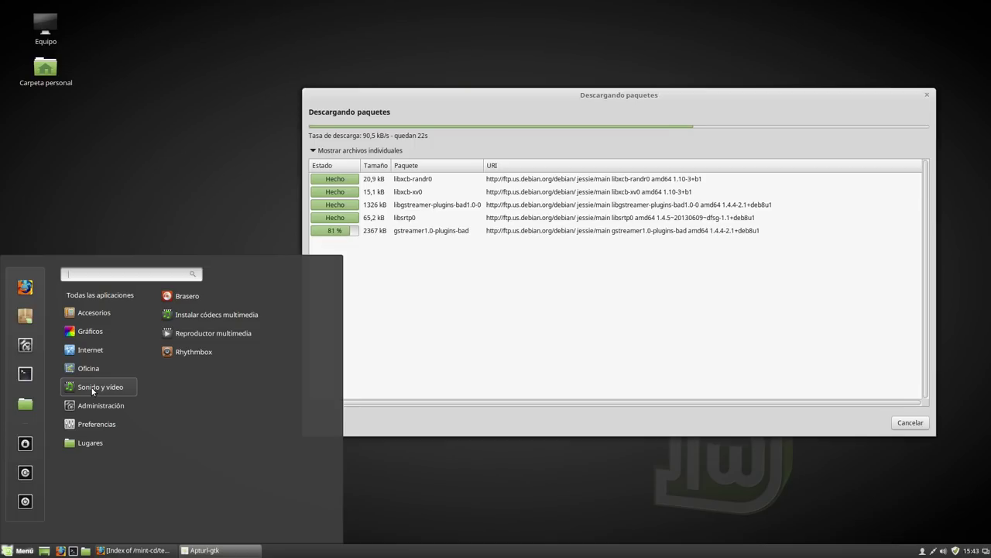
pyautogui.moveTo(97, 424)
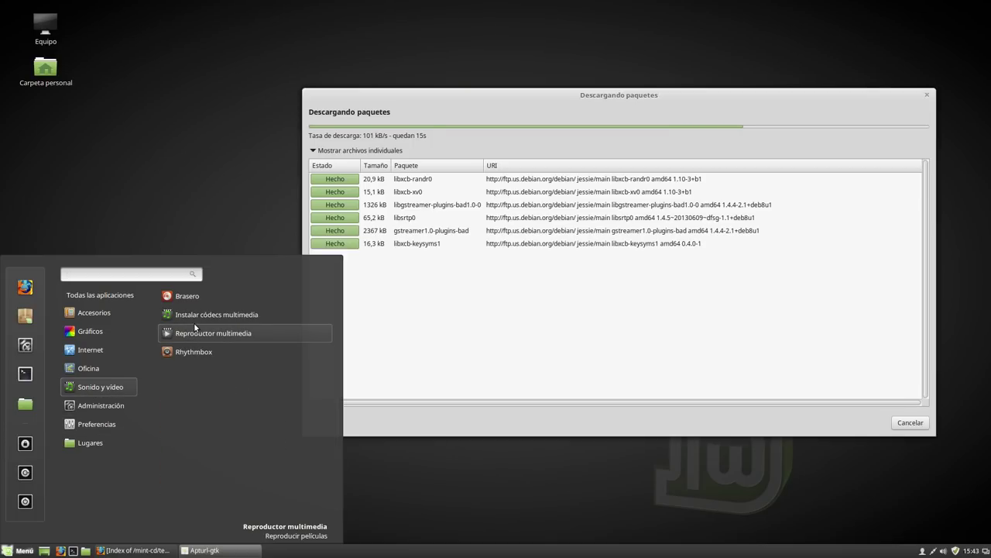
pyautogui.click(193, 334)
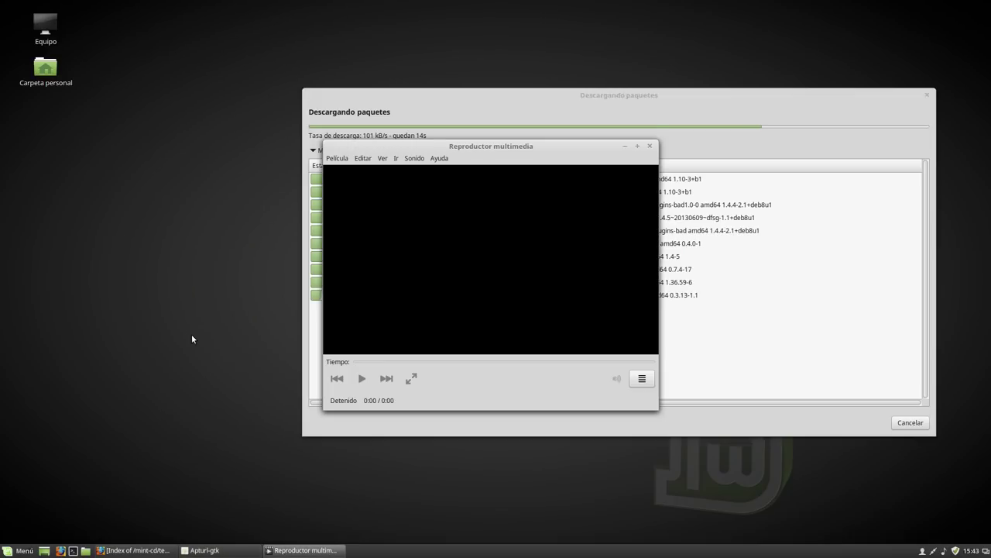
# Step: Reposition the Reproductor multimedia window, view its Acerca de Xplayer information, and close both the dialog and the player
pyautogui.moveTo(497, 145); pyautogui.dragTo(198, 131)
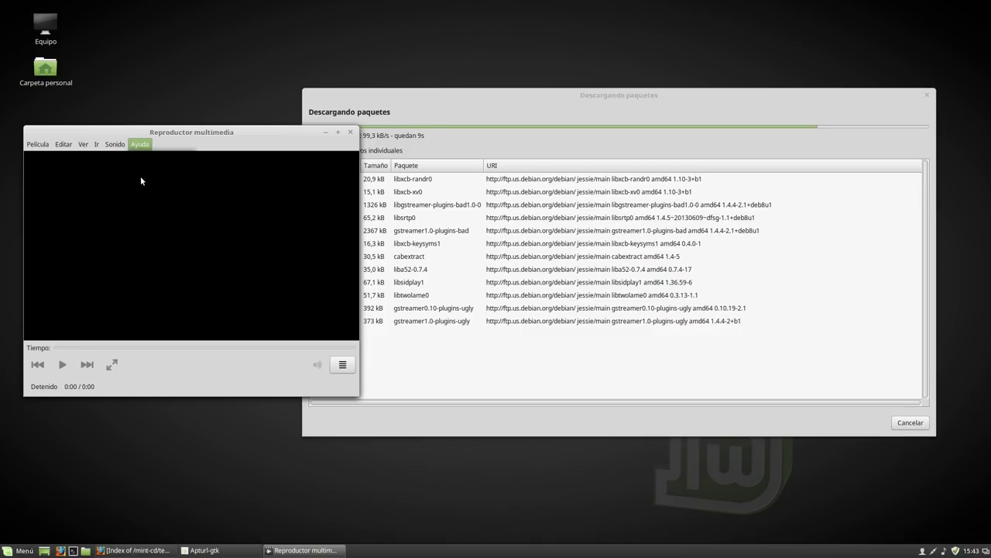
pyautogui.moveTo(157, 133); pyautogui.dragTo(195, 168)
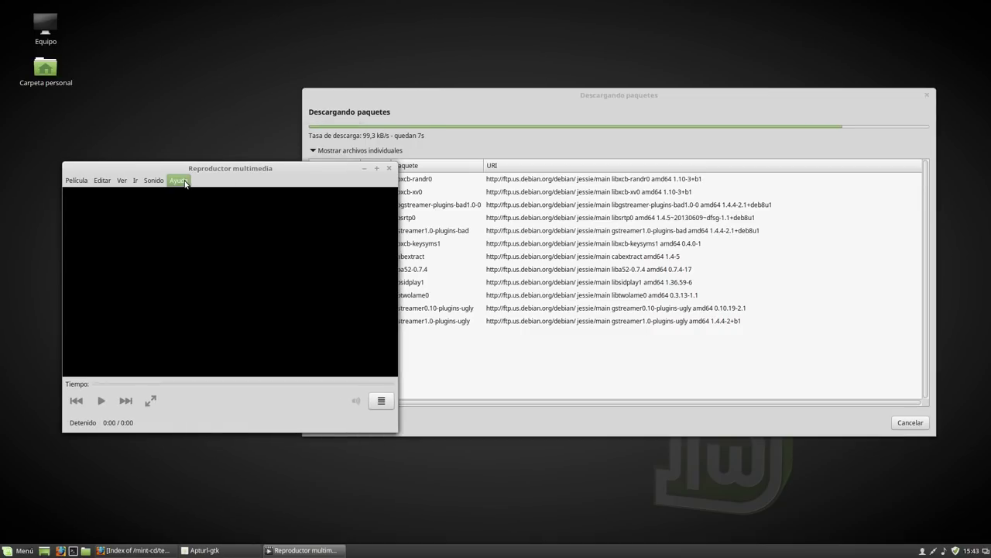
pyautogui.moveTo(249, 187); pyautogui.dragTo(252, 158)
pyautogui.click(253, 154)
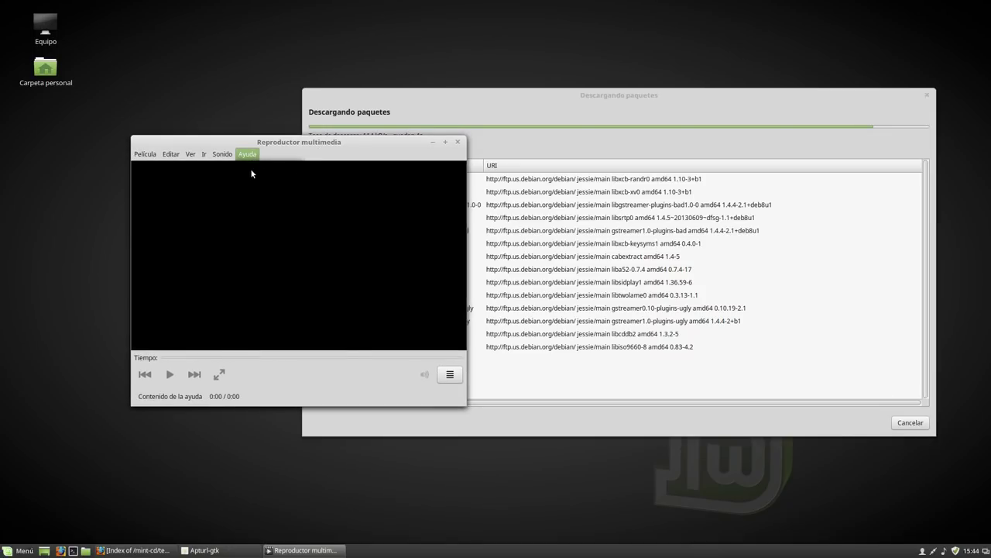
pyautogui.click(249, 181)
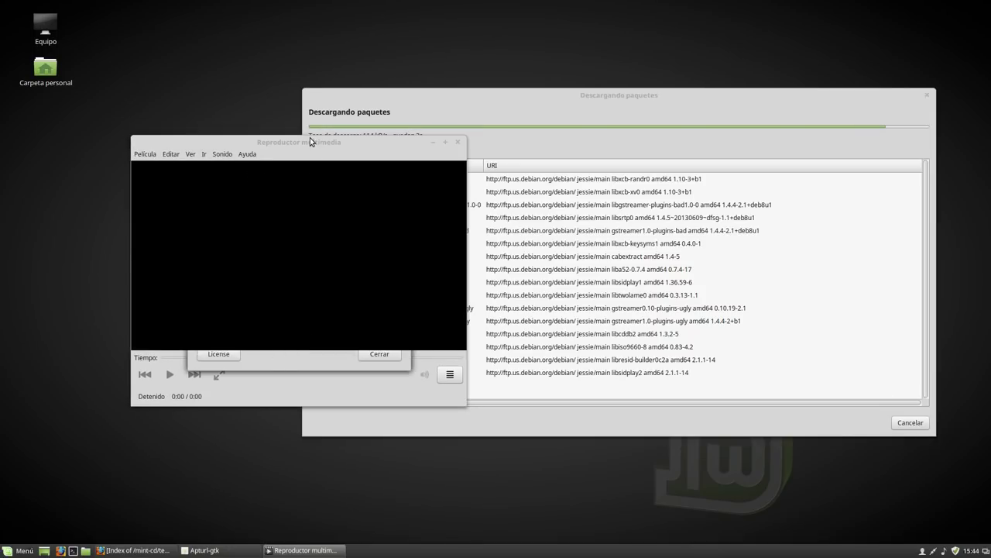
pyautogui.moveTo(310, 139); pyautogui.dragTo(539, 337)
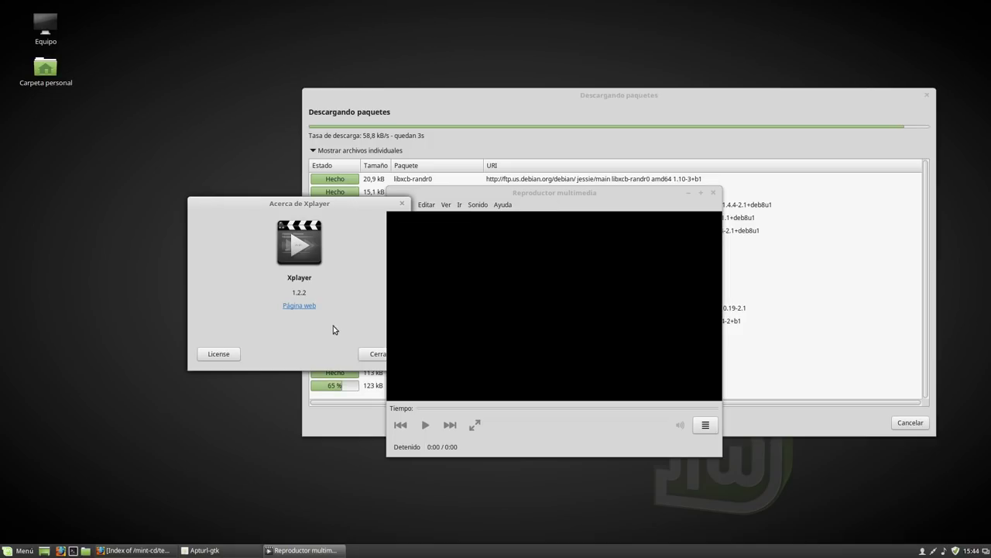
pyautogui.click(372, 355)
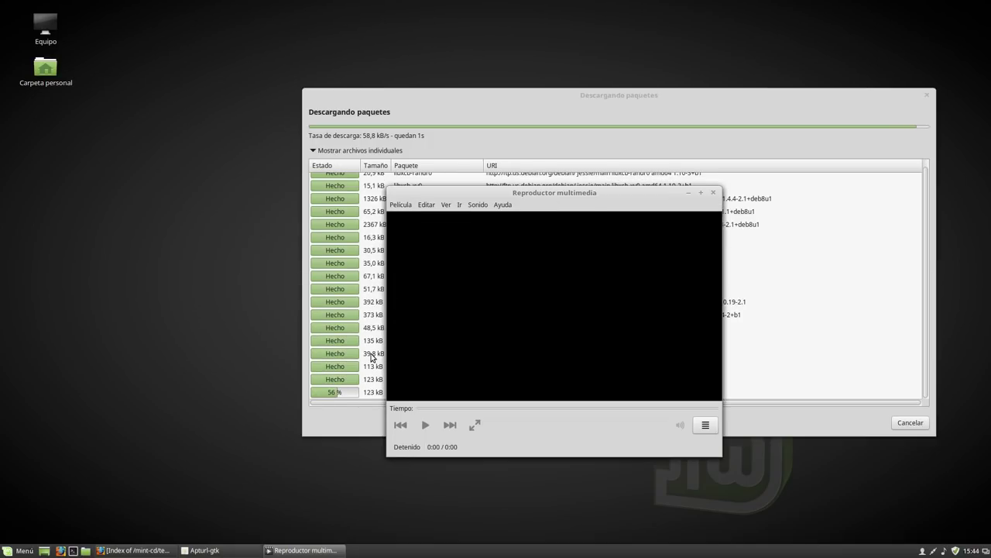
pyautogui.click(713, 192)
# Step: Open Editor de textos from the Accesorios category, view its Acerca de xed information, and close the editor
pyautogui.click(24, 552)
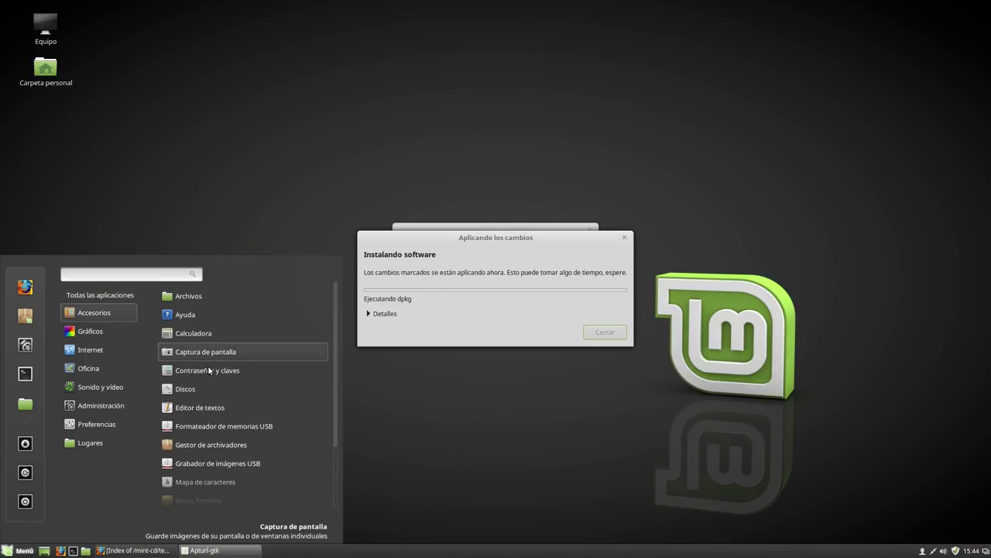
pyautogui.click(258, 408)
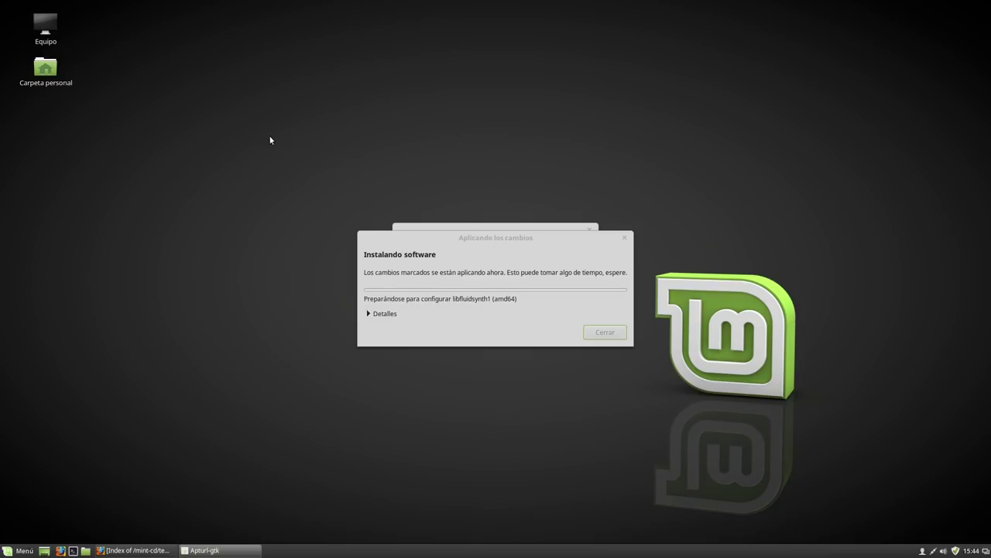
pyautogui.click(349, 182)
pyautogui.click(356, 209)
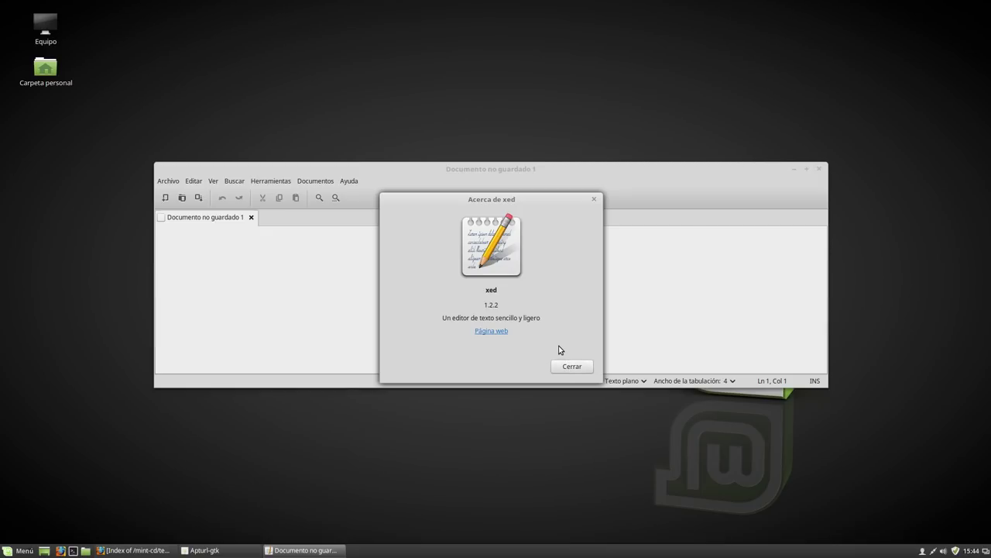
pyautogui.click(577, 369)
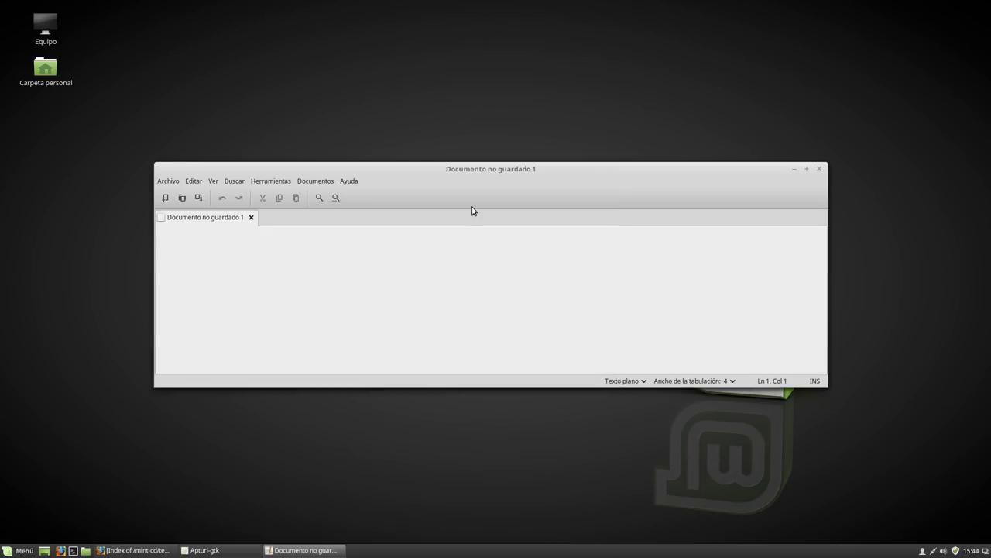
pyautogui.click(820, 170)
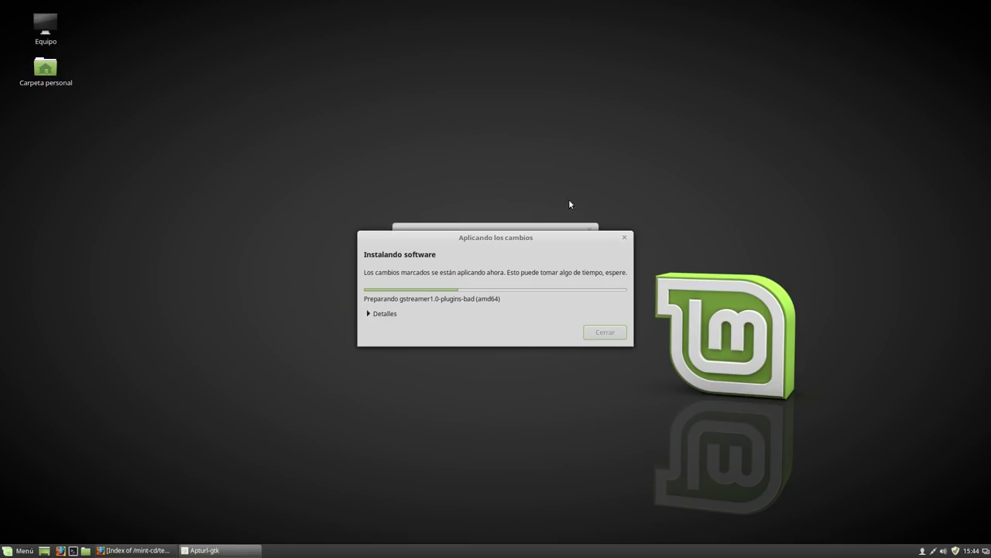
# Step: Move the desktop panel to the left edge of the screen and dismiss the Cambios aplicados dialog of the codec installation
pyautogui.moveTo(527, 239); pyautogui.dragTo(452, 87)
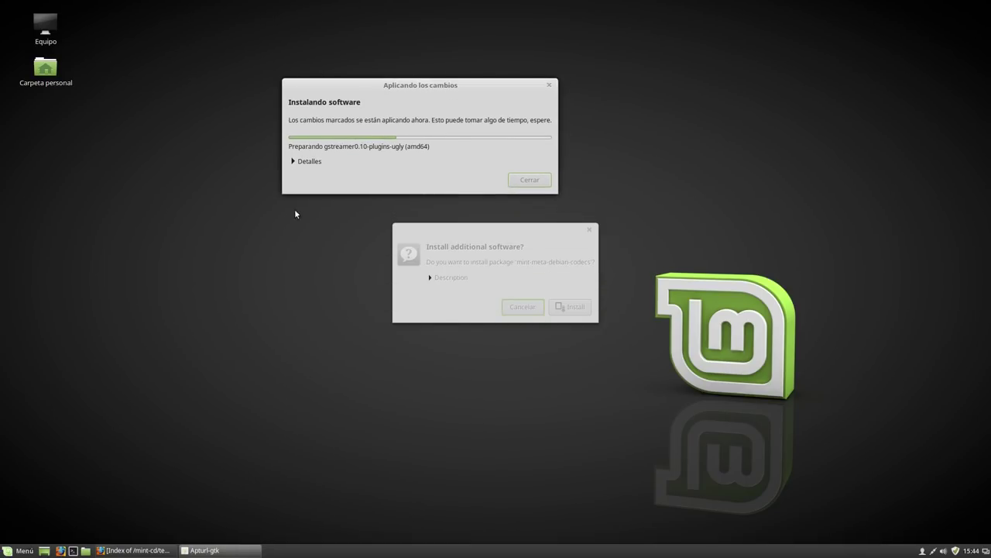
pyautogui.rightClick(361, 553)
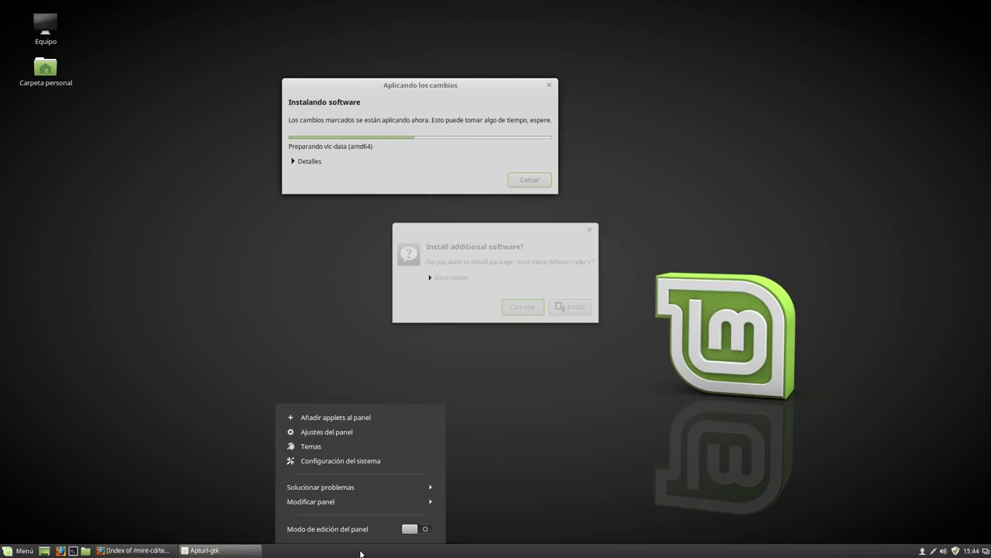
pyautogui.click(316, 500)
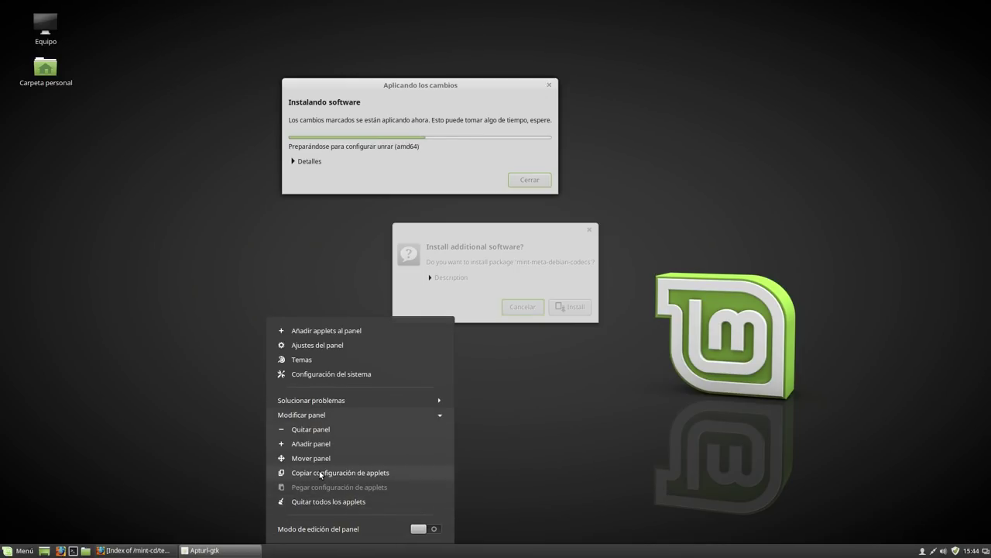
pyautogui.click(317, 458)
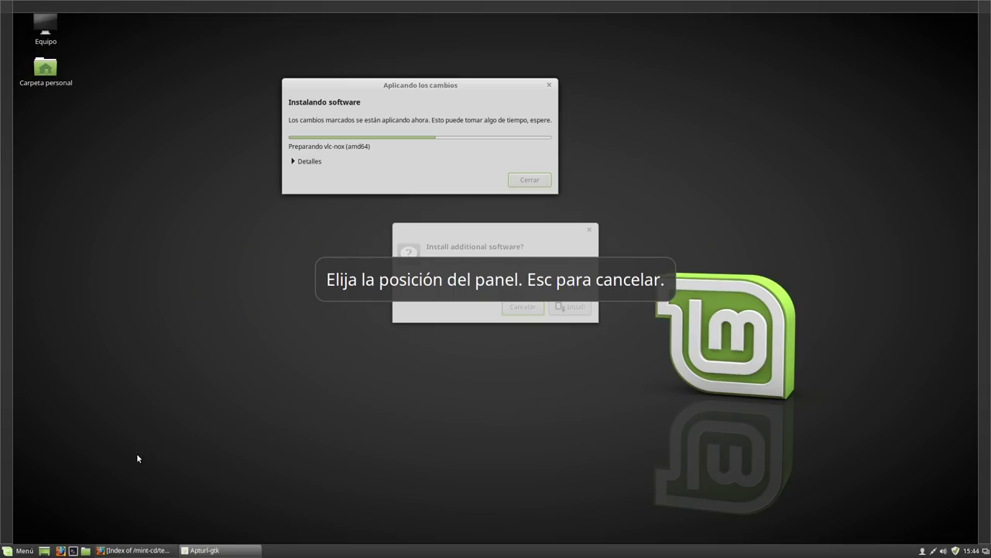
pyautogui.click(10, 330)
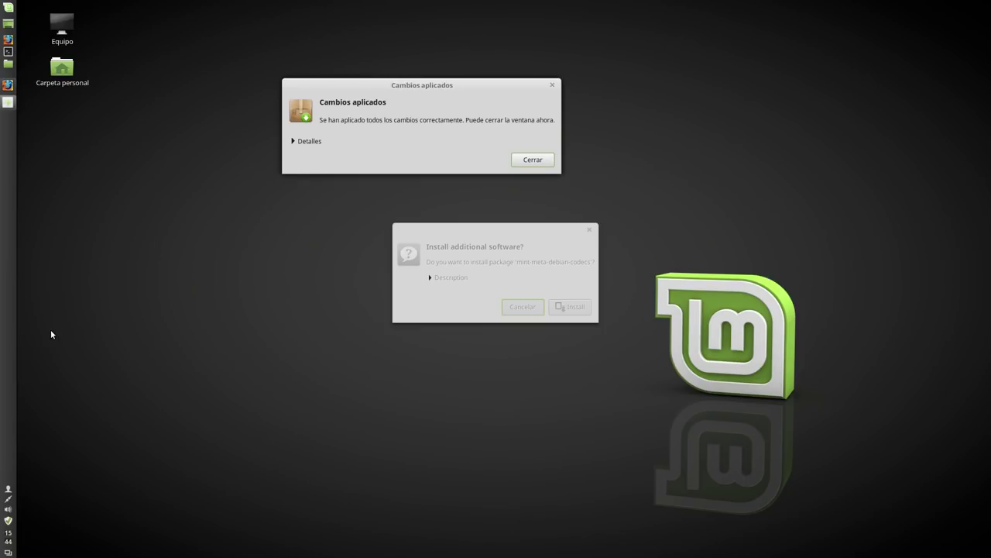
pyautogui.click(533, 160)
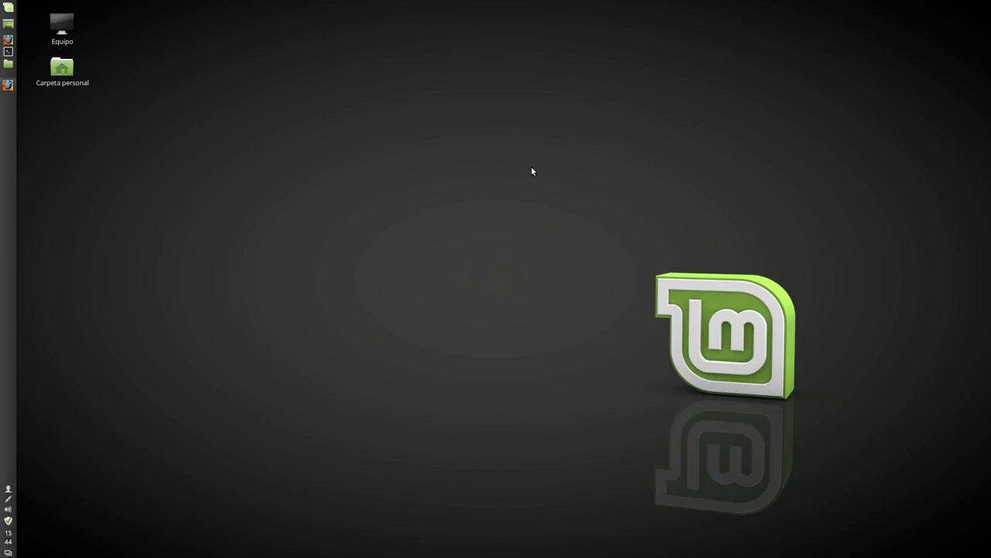
# Step: Move the desktop panel from the left edge to the bottom edge of the screen
pyautogui.rightClick(4, 288)
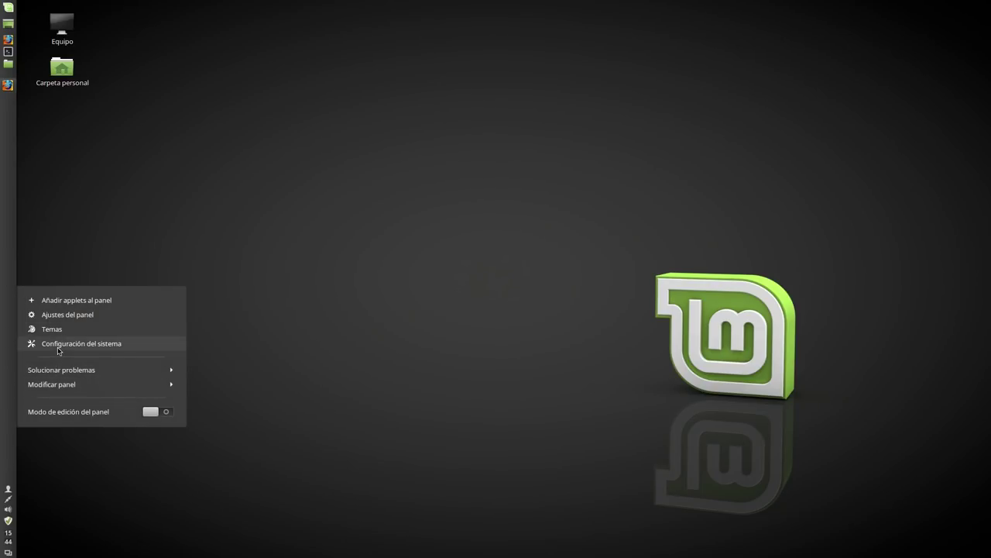
pyautogui.click(51, 384)
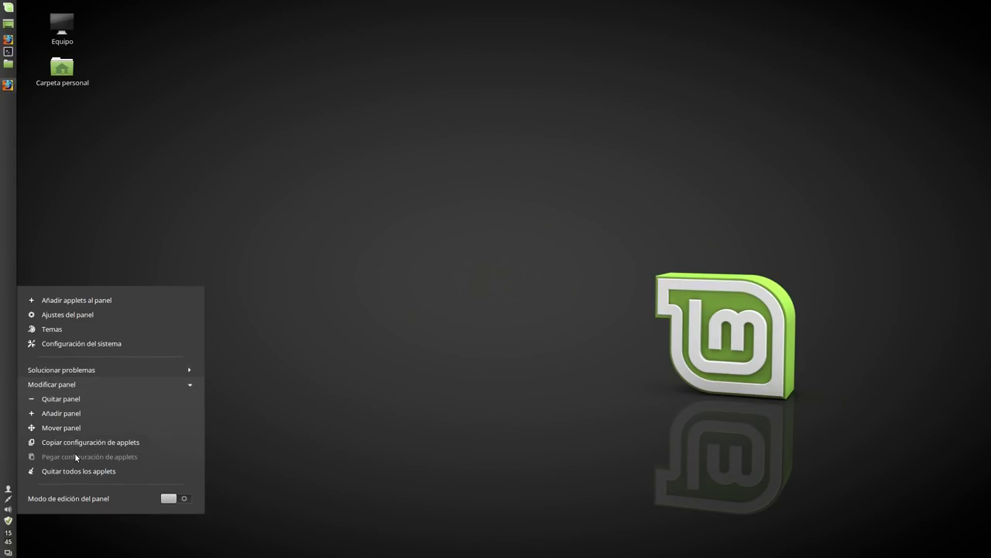
pyautogui.click(73, 428)
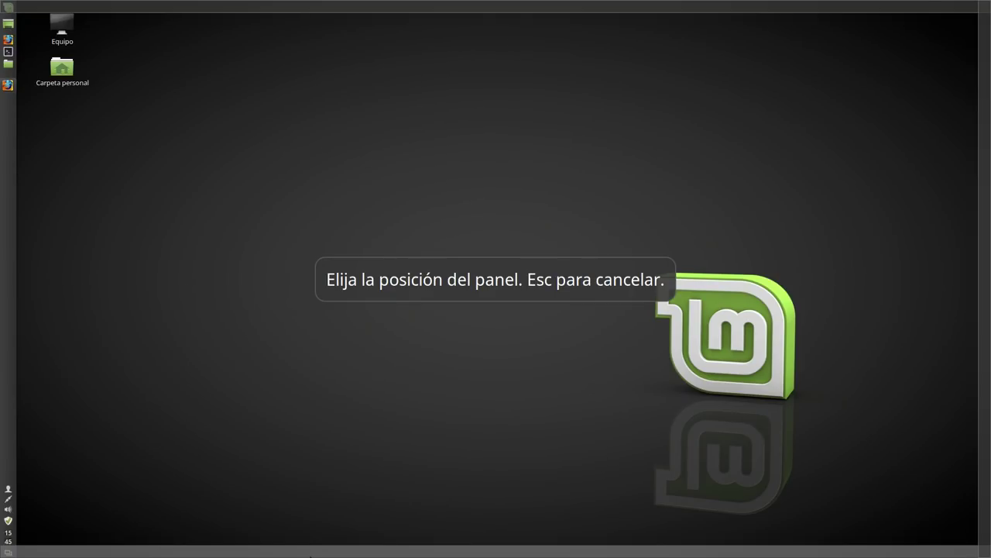
pyautogui.click(309, 554)
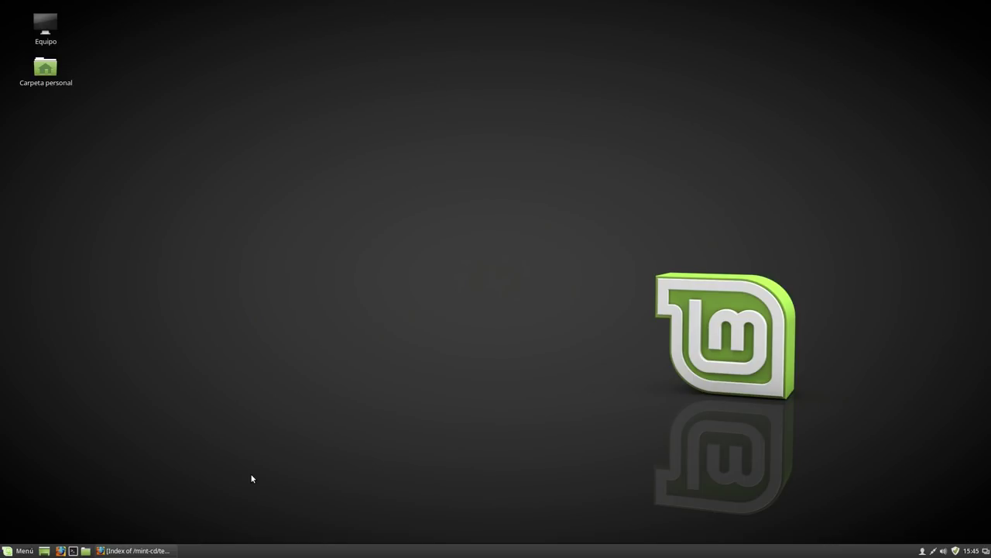
# Step: Open the Información del sistema page from Configuración del sistema and reposition its window on the desktop
pyautogui.click(19, 551)
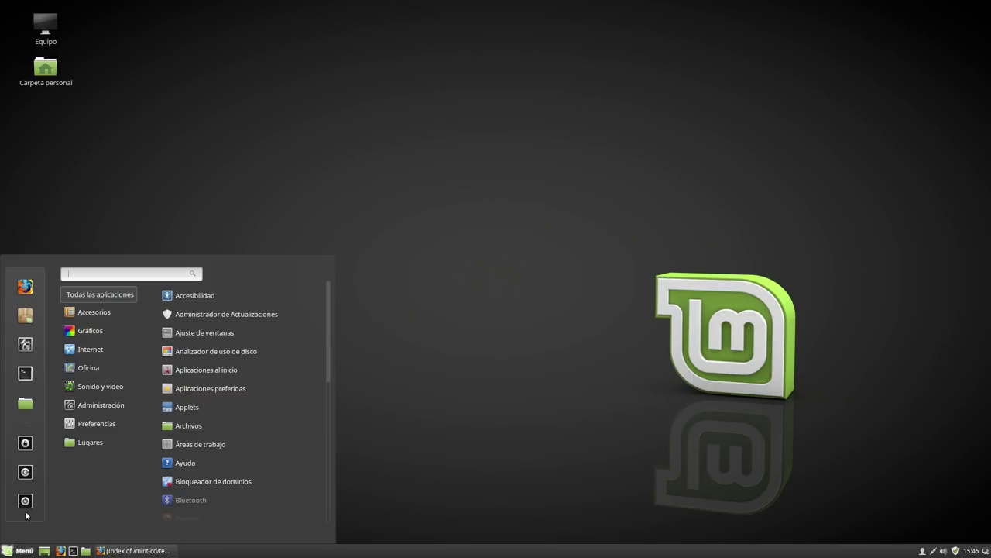
pyautogui.click(25, 343)
pyautogui.scroll(-3, 513, 273)
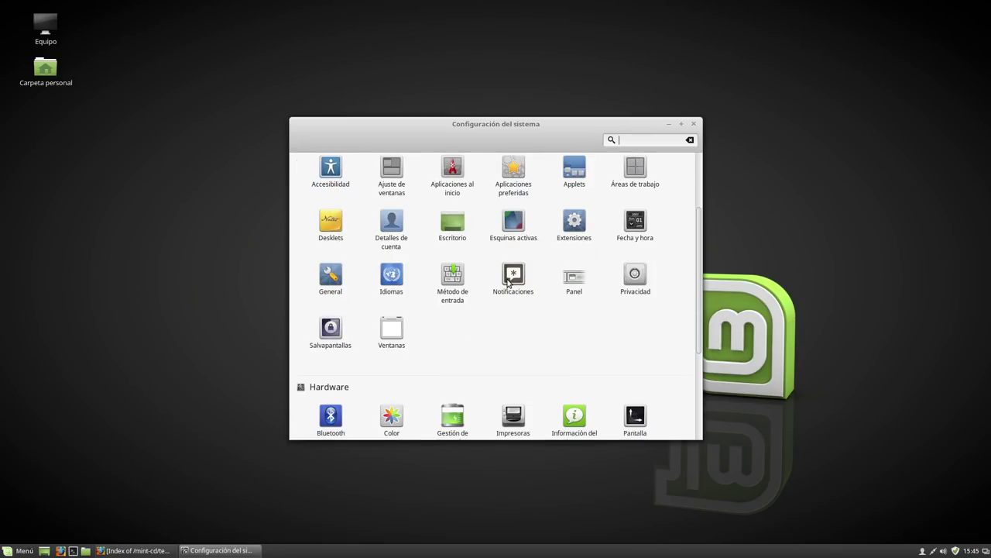
pyautogui.click(566, 414)
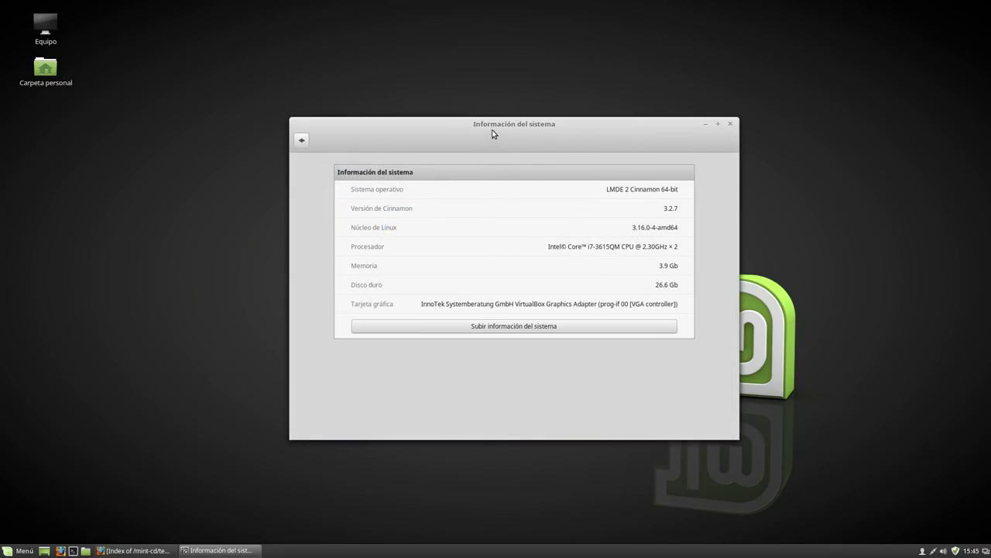
pyautogui.moveTo(492, 133); pyautogui.dragTo(453, 124)
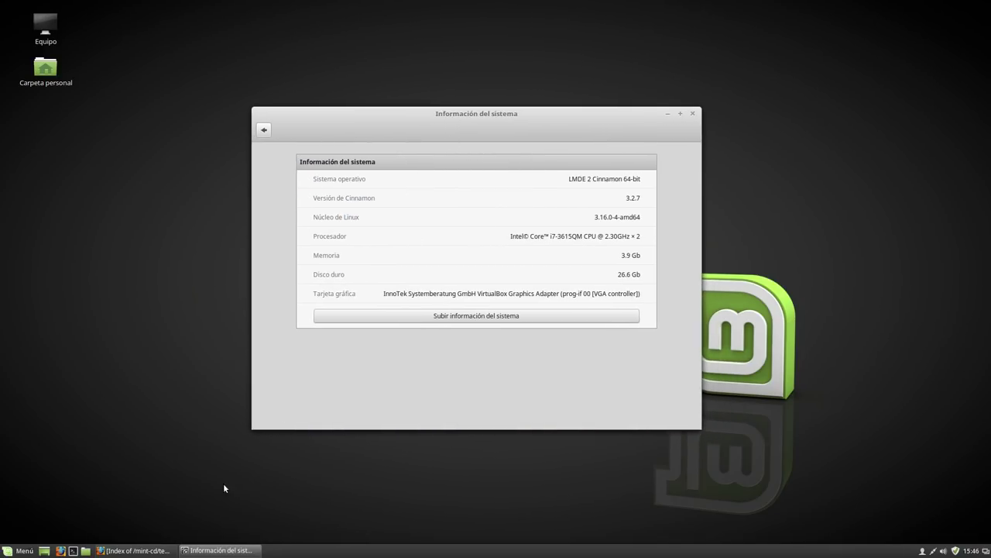
# Step: Switch to Firefox, highlight the address of the /mint-cd/testing/ index, minimize the browser and reposition the Información del sistema window
pyautogui.click(157, 550)
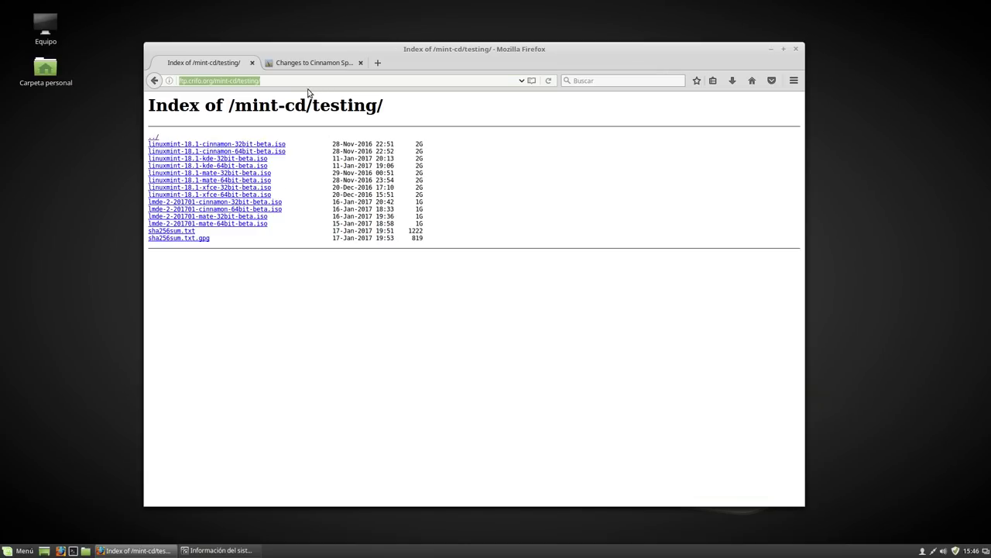
pyautogui.moveTo(283, 82); pyautogui.dragTo(156, 80)
pyautogui.click(771, 49)
pyautogui.moveTo(545, 118); pyautogui.dragTo(508, 107)
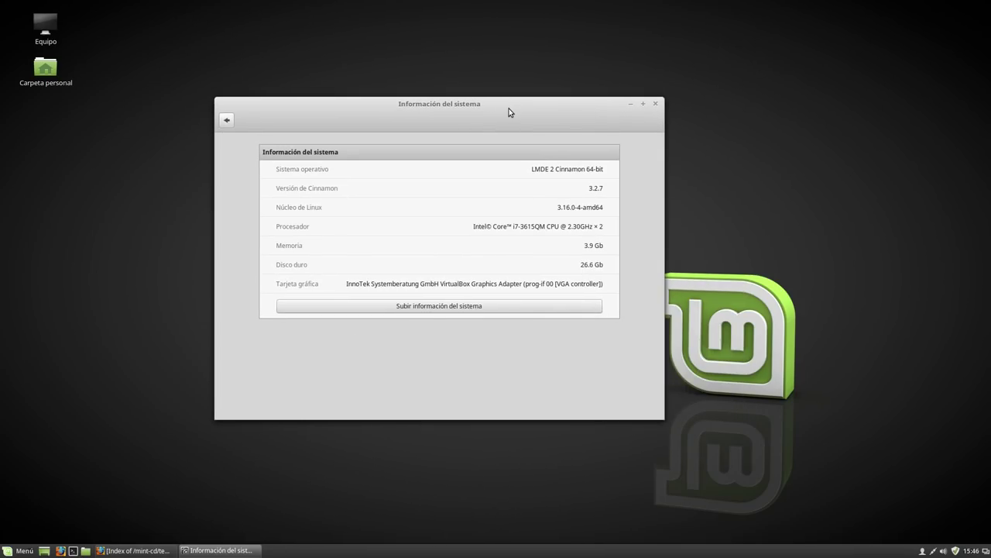
# Step: Return to the Configuración del sistema overview, view the ISO index in Firefox again, minimize the browser and close the settings window
pyautogui.click(227, 120)
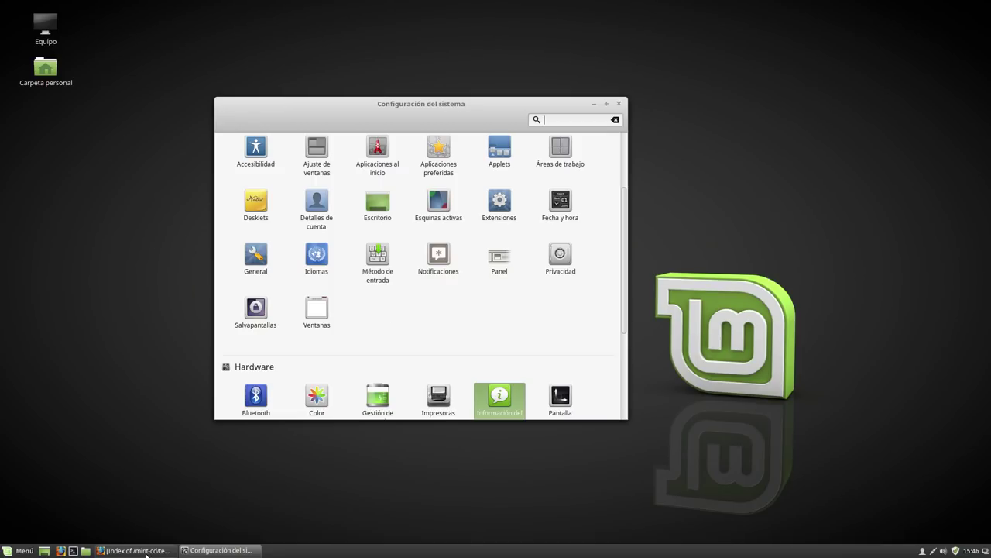
pyautogui.hotkey('alt', 'Tab')
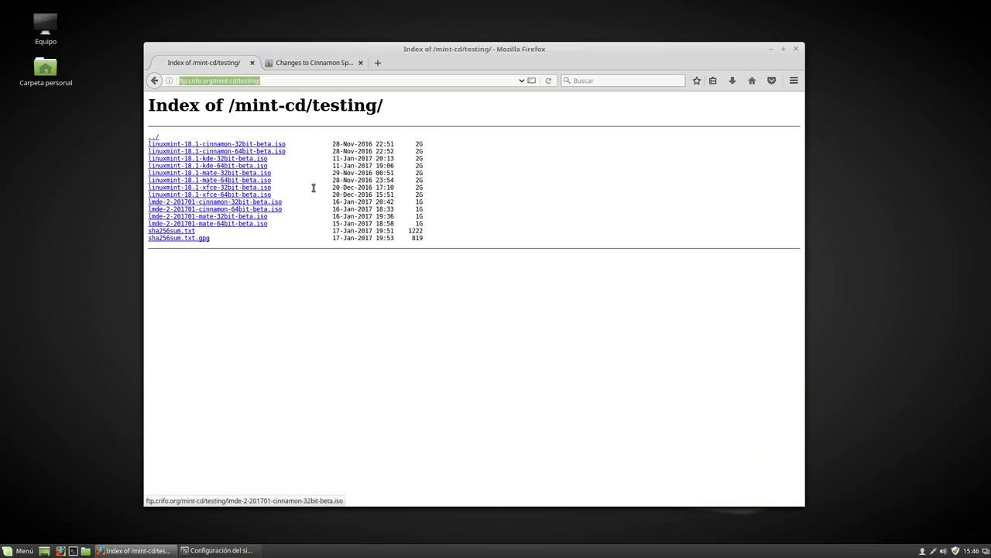
pyautogui.click(772, 50)
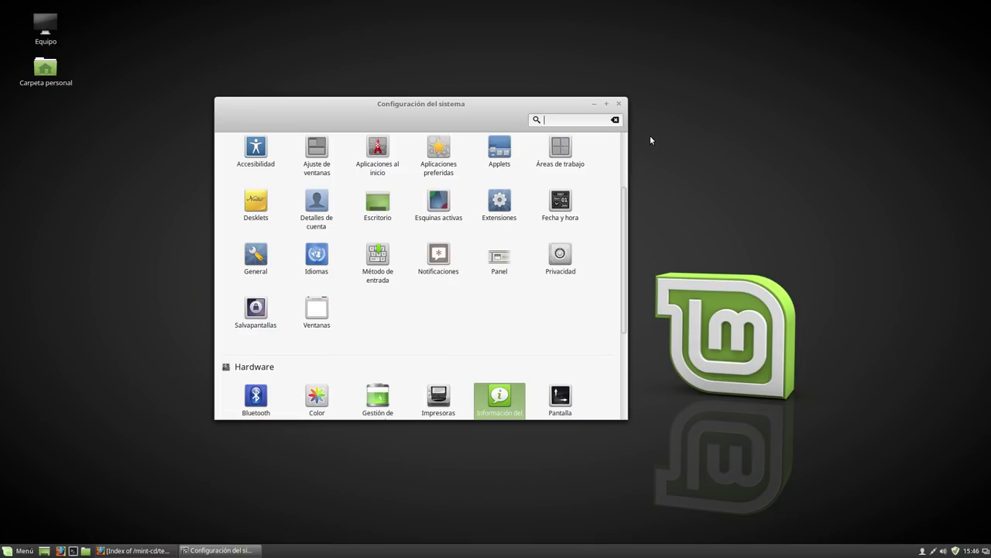
pyautogui.click(619, 104)
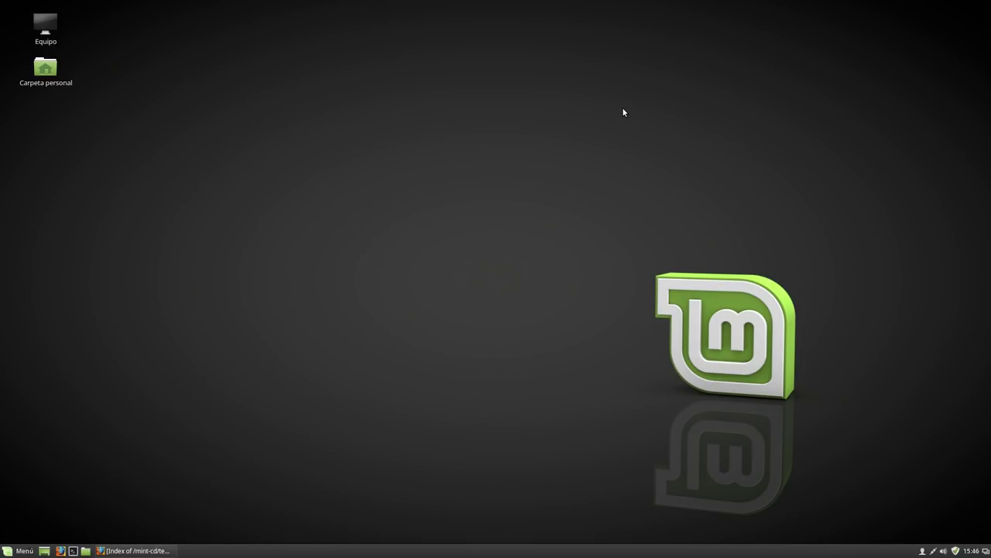